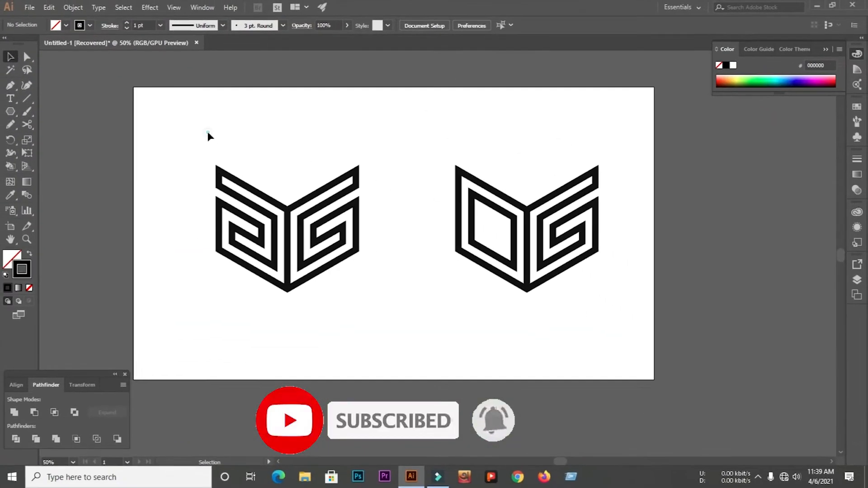
- Shrink the two finished reference logos and move them to the artboard's upper-right corner
left_click_drag(159, 130, 596, 349)
left_click_drag(595, 166, 569, 214)
left_click_drag(441, 233, 616, 131)
left_click(494, 247)
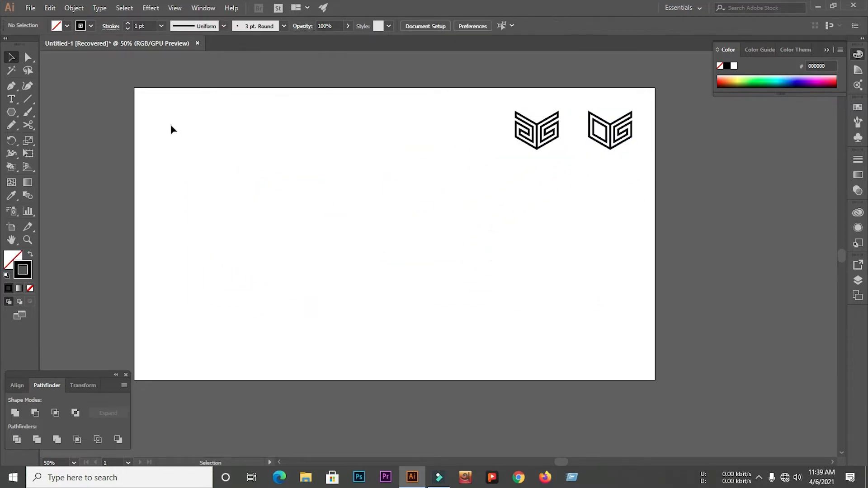
- Draw a hexagon about 614 pt wide and 531 pt high near the middle of the artboard with the Polygon tool
left_click(11, 112)
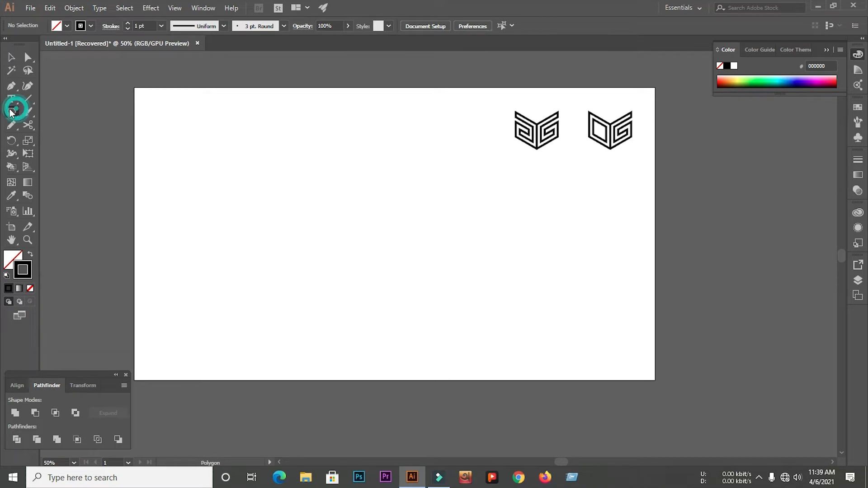
left_click(52, 151)
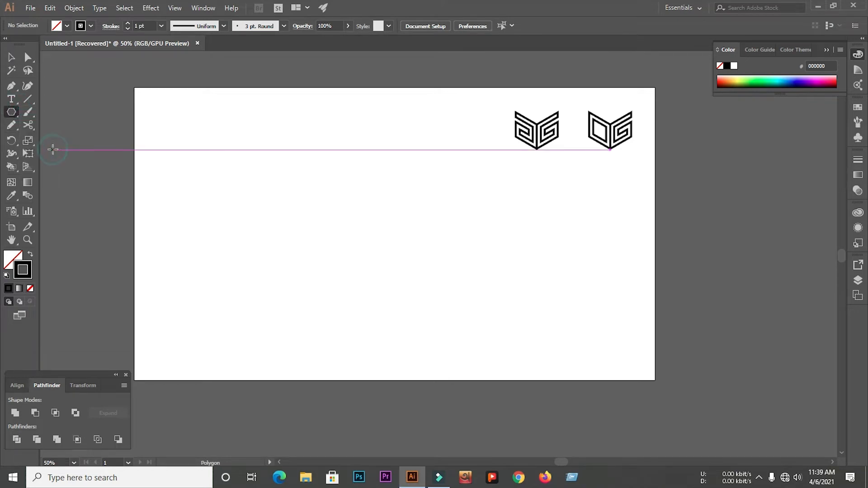
mouse_move(340, 225)
left_mouse_down()
mouse_move(368, 297)
mouse_move(382, 296)
left_mouse_up()
left_click(11, 57)
left_click(178, 190)
left_click_drag(188, 136, 411, 295)
left_click(14, 258)
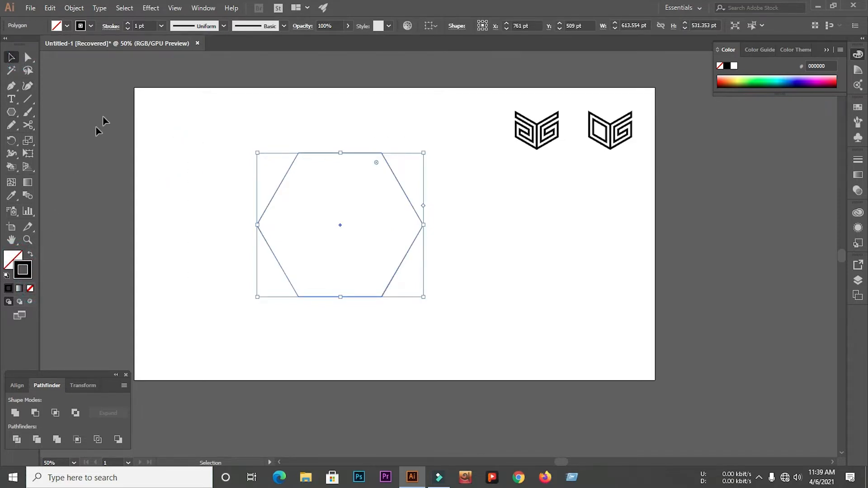
- Rotate the hexagon so that a corner points straight up, and move it toward the lower left of the artboard
left_click_drag(188, 132, 363, 276)
left_click_drag(426, 147, 380, 298)
left_click(453, 280)
left_click_drag(412, 227, 376, 264)
left_click(440, 252)
- Trace a closed left cube face with the Pen tool through the hexagon's bottom corner, centre, upper-left and lower-left corners
left_click(12, 88)
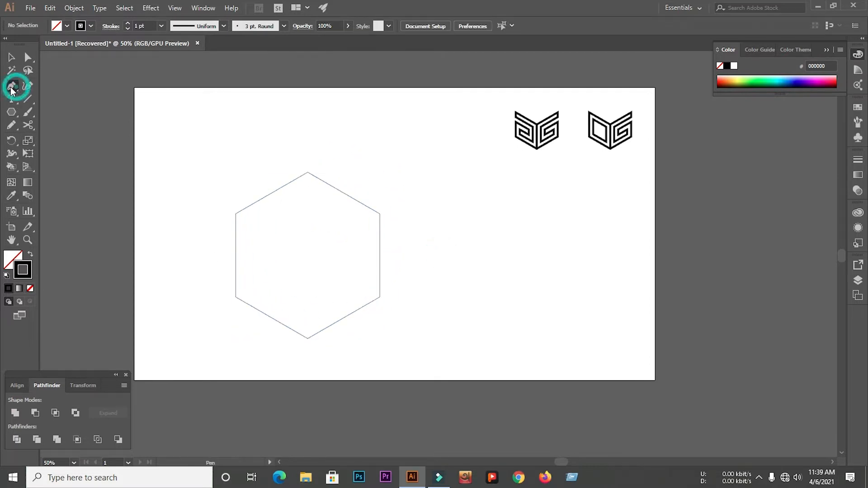
left_click(41, 88)
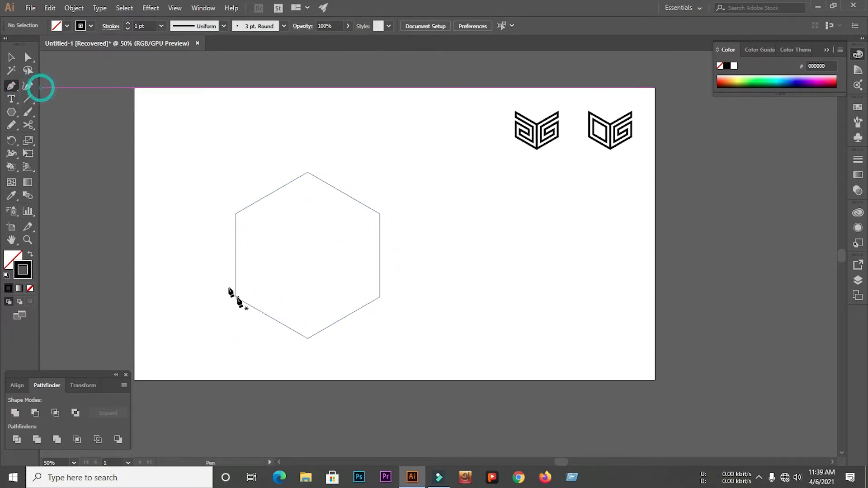
left_click(308, 338)
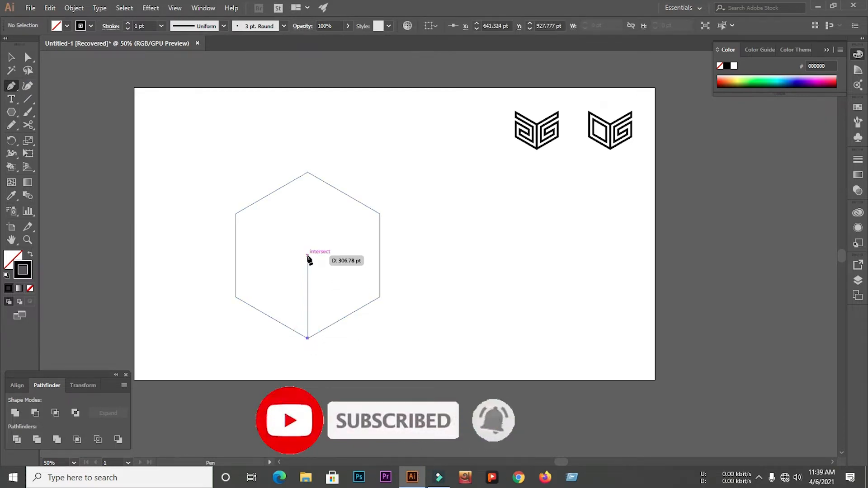
left_click(308, 256)
left_click(235, 214)
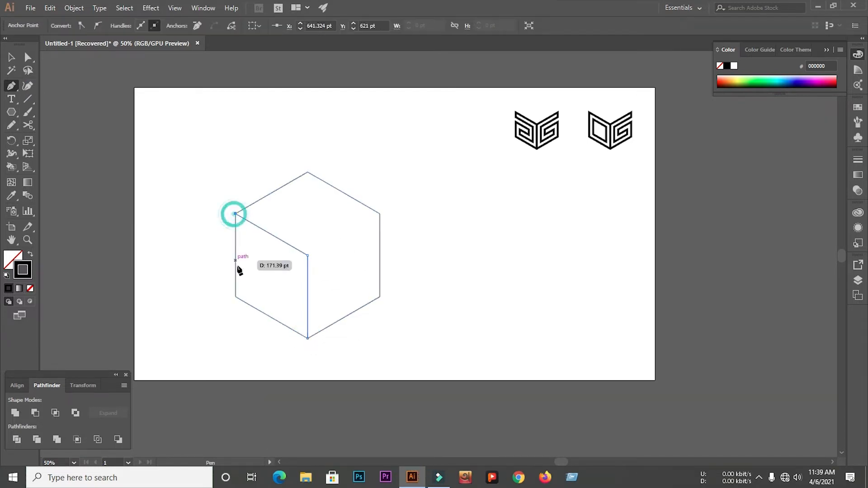
left_click(235, 297)
left_click(308, 338)
- Trace a closed right cube face through the hexagon's upper-right corner, centre, bottom and lower-right corners
left_click(380, 214)
left_click(308, 256)
left_click(308, 337)
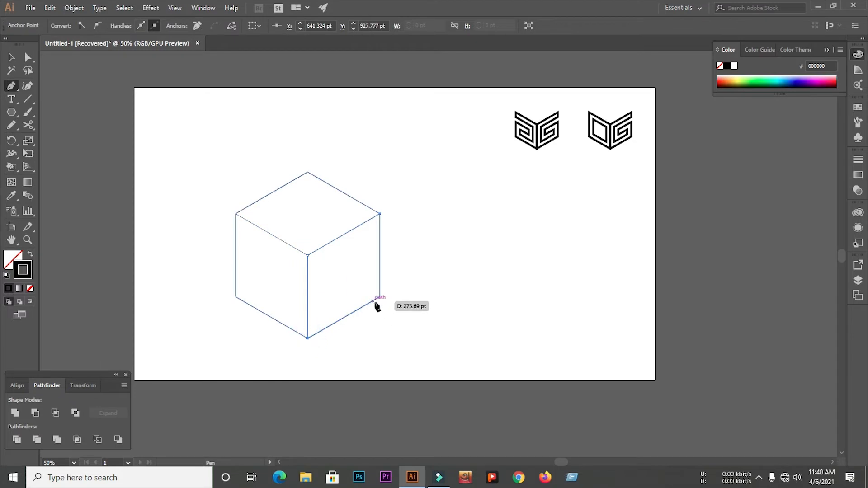
left_click(380, 298)
left_click(380, 214)
left_click(52, 141, "ctrl")
- Delete the original hexagon, keeping the two traced faces as an open-book shape
left_click(12, 57)
left_click(202, 138)
left_click_drag(264, 153, 322, 208)
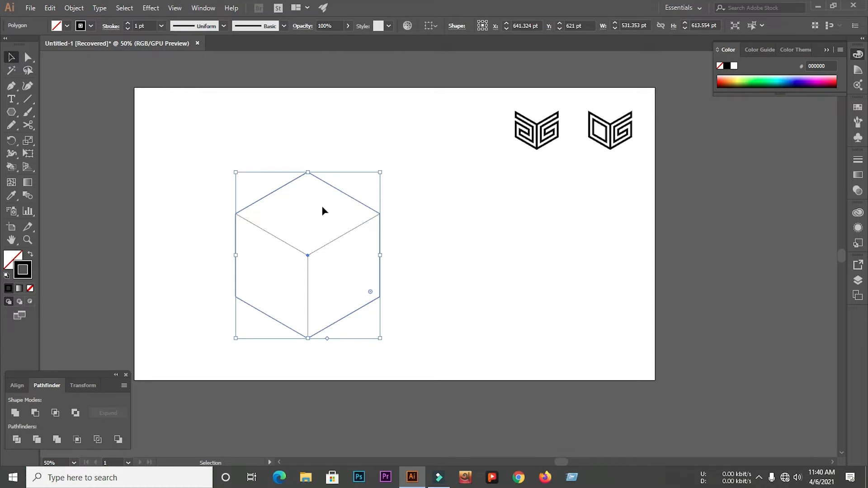
key("Delete")
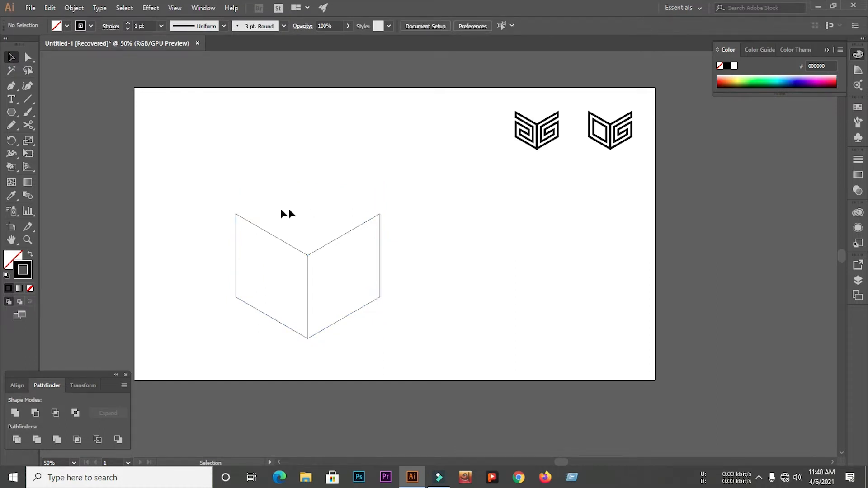
- Move both faces of the book shape together up and to the right on the artboard
left_click_drag(213, 203, 377, 330)
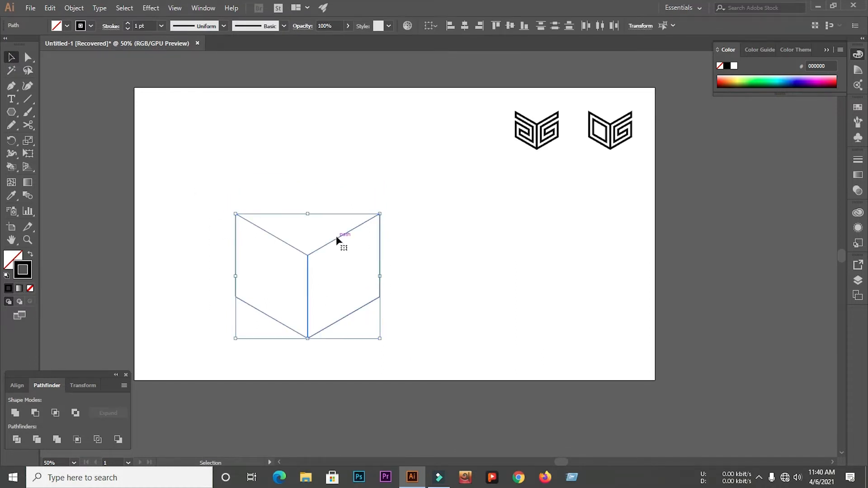
left_click_drag(340, 243, 382, 211)
scroll(306, 255, "up", 1)
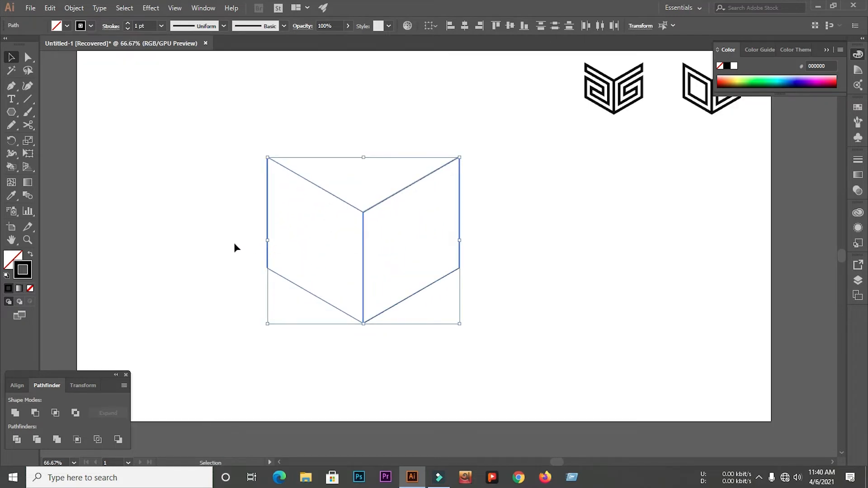
left_click(193, 233)
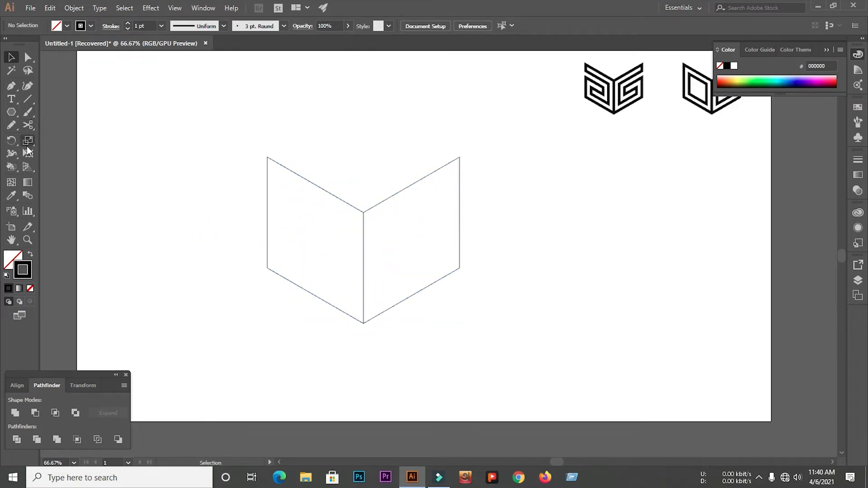
- Create a 100 by 100 pt rectangular grid with 4 horizontal and 0 vertical dividers beside the book shape
left_click_drag(27, 99, 26, 99)
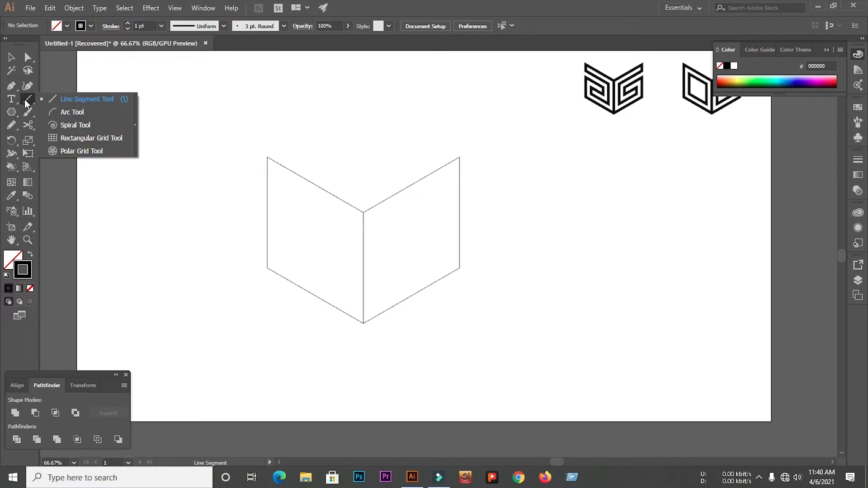
left_click(113, 137)
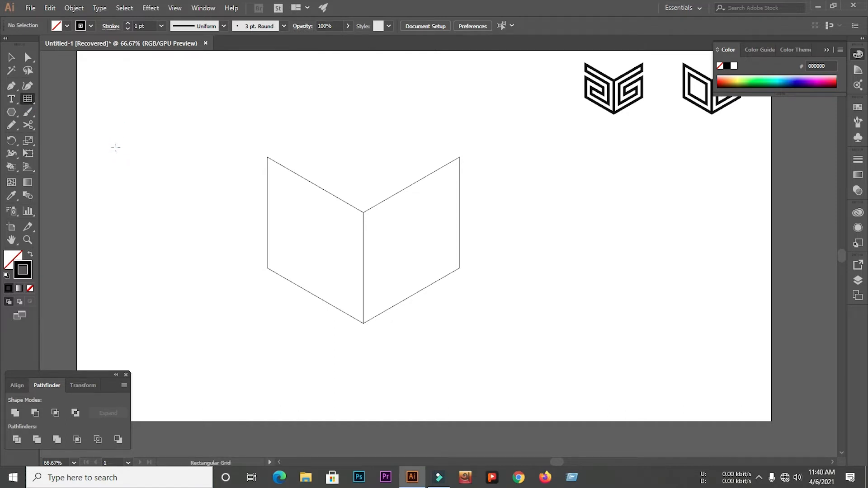
left_click(567, 212)
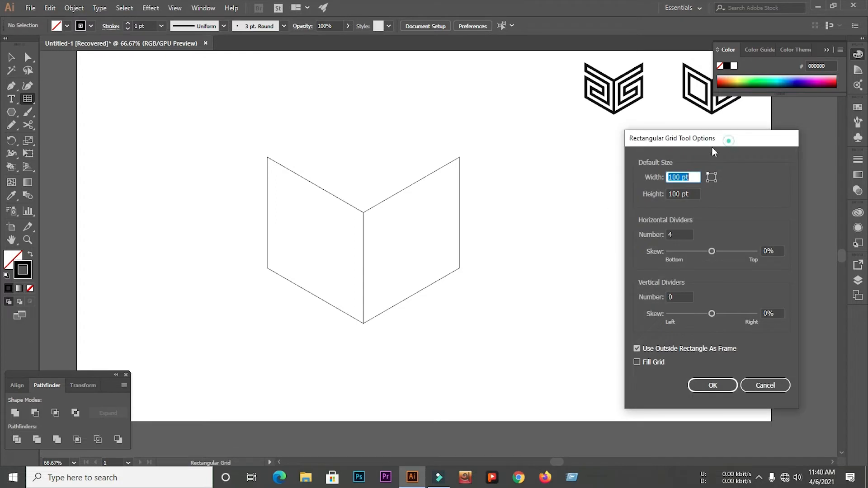
left_click_drag(731, 144, 632, 165)
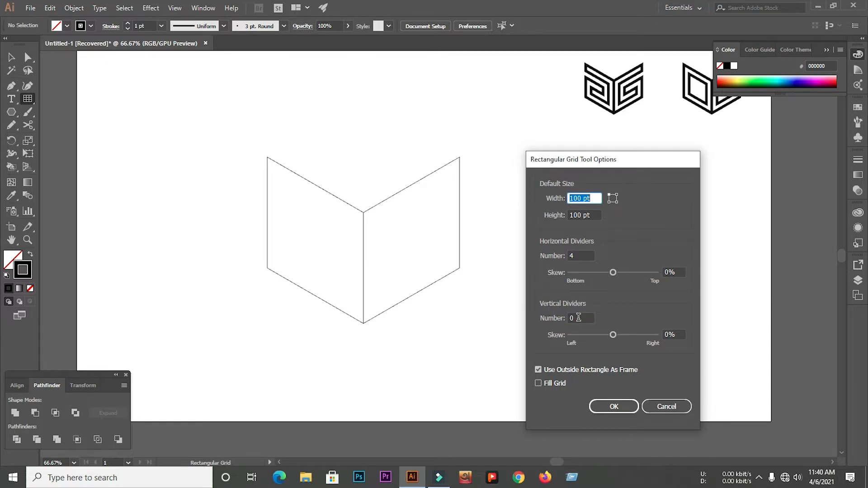
left_click(616, 406)
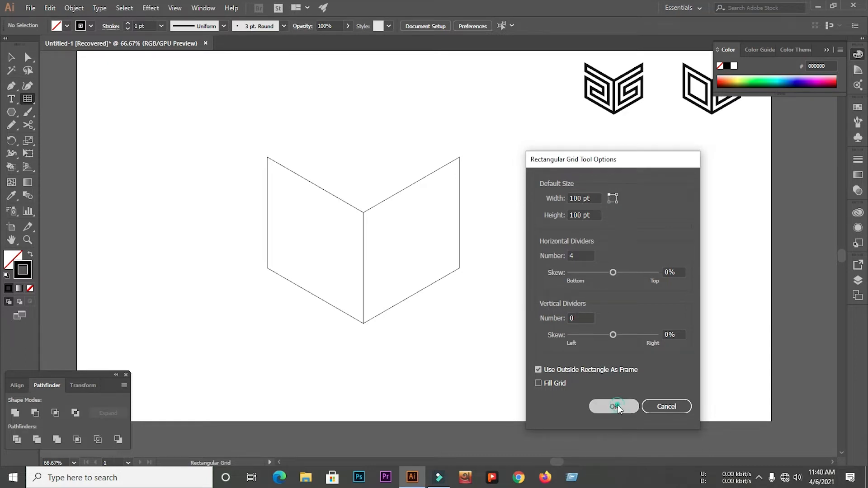
- Move the grid below the reference logos and stretch it taller and wider
left_click(12, 57)
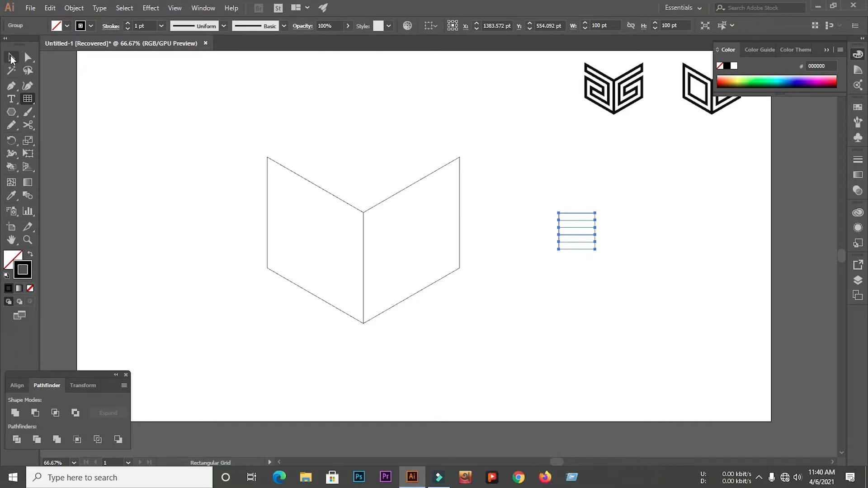
left_click(514, 162)
left_click_drag(574, 214, 628, 177)
left_click_drag(633, 213, 634, 289)
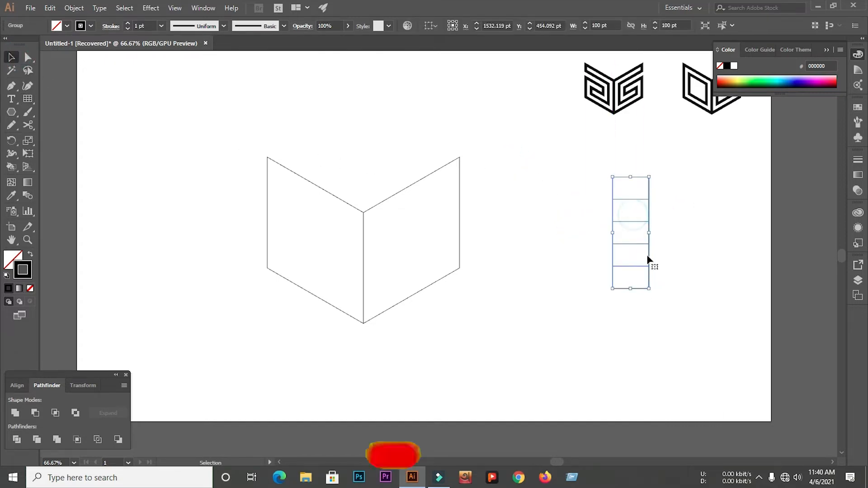
left_click_drag(649, 232, 683, 233)
left_click(530, 203)
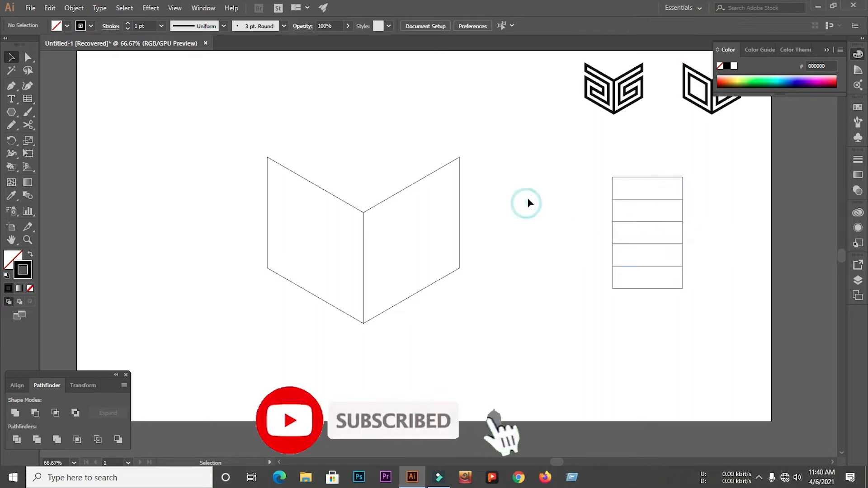
- Copy the book's left face, paste it in front and scale the copy down around its centre as an inner outline
left_click(298, 178)
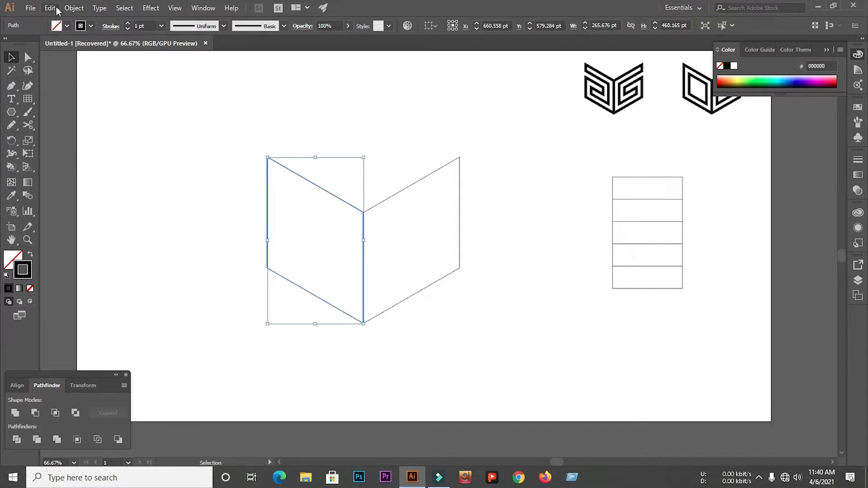
left_click(78, 9)
left_click(75, 8)
left_click(49, 9)
left_click(65, 60)
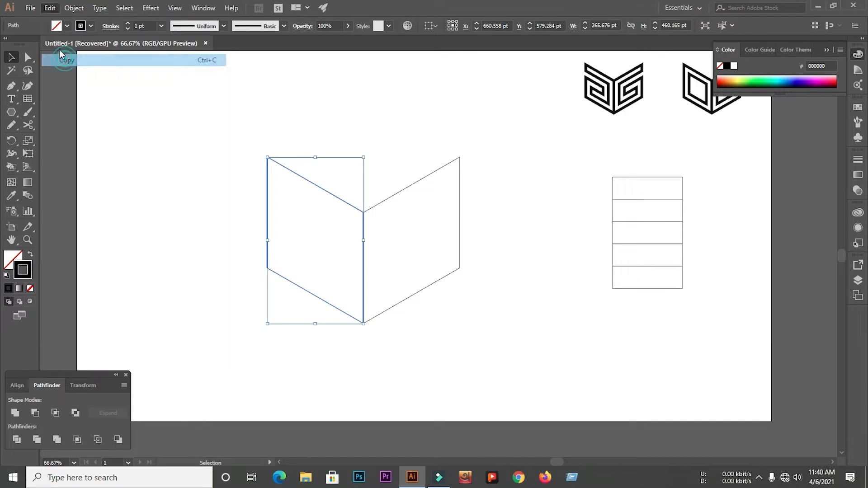
left_click(50, 9)
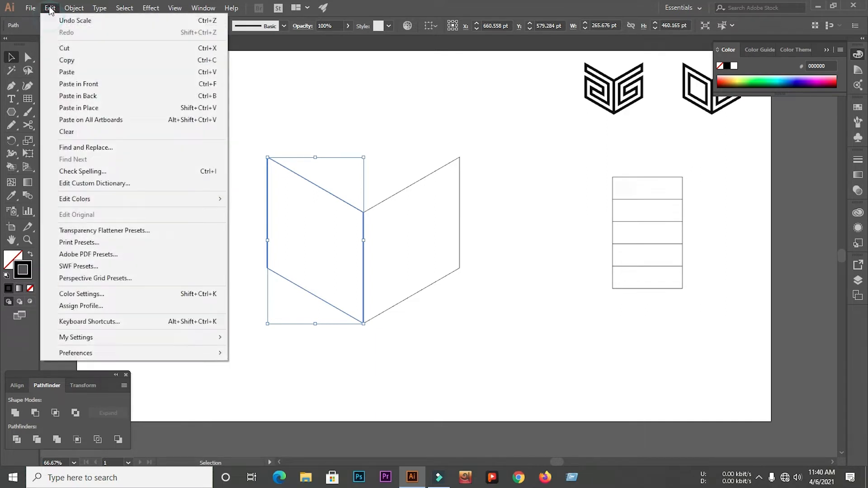
left_click(78, 84)
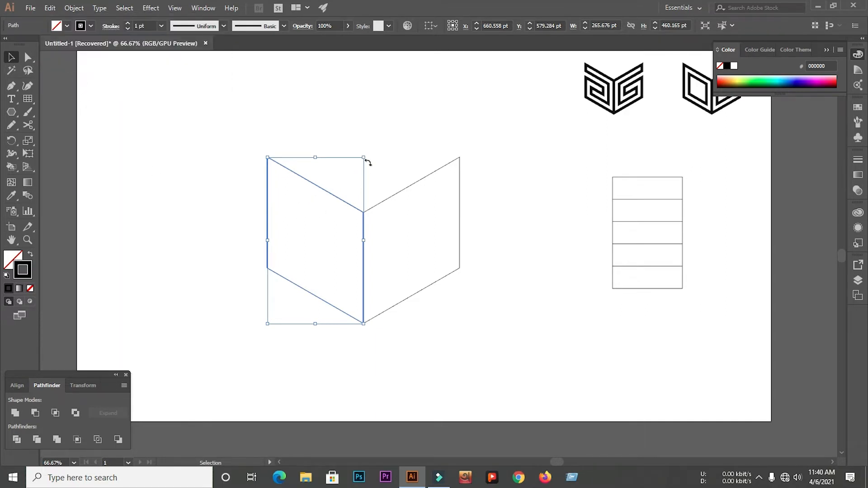
left_click_drag(368, 158, 357, 187)
left_click(371, 147)
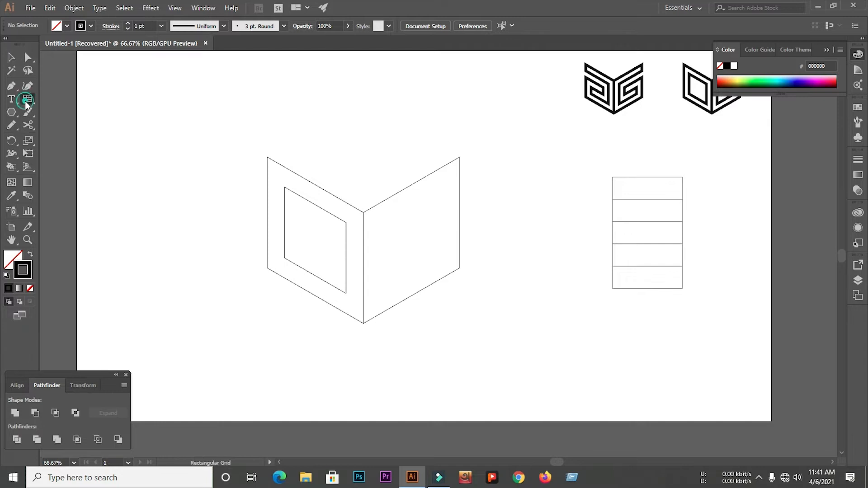
- Draw a vertical line about 814 pt long between the book shape and the grid
left_click_drag(26, 101, 69, 97)
left_click_drag(558, 92, 561, 386)
- Draw a diagonal line extending along the right face's upper edge with the Pen tool, and move it to the upper left of the book
left_click(17, 90)
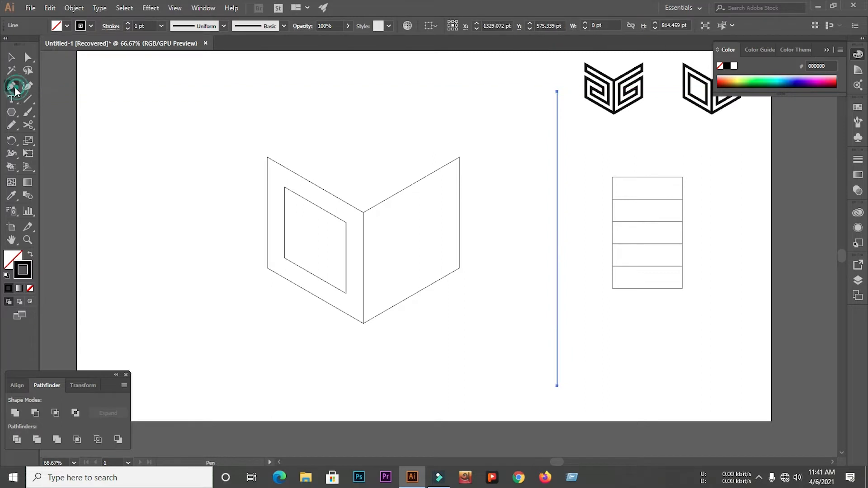
left_click(364, 212)
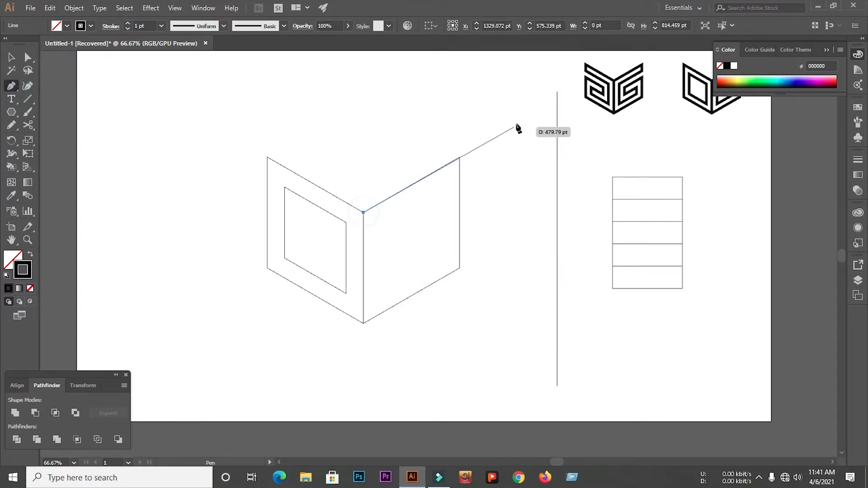
left_click(547, 108)
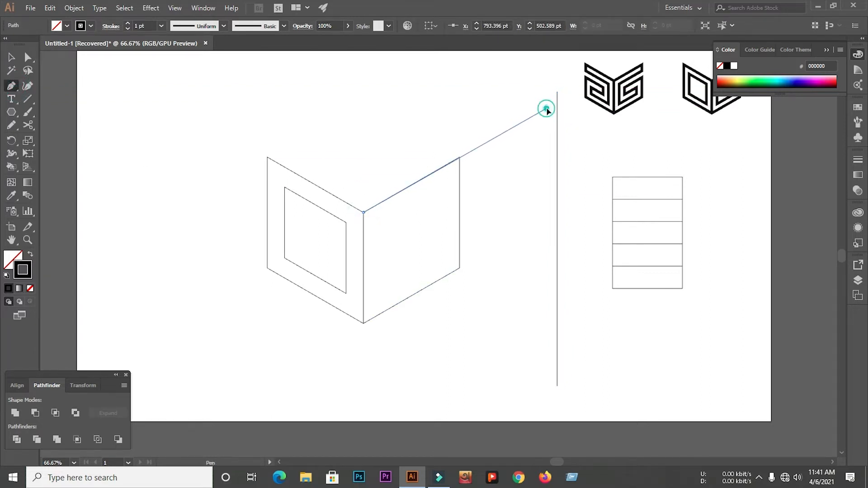
left_click(14, 56)
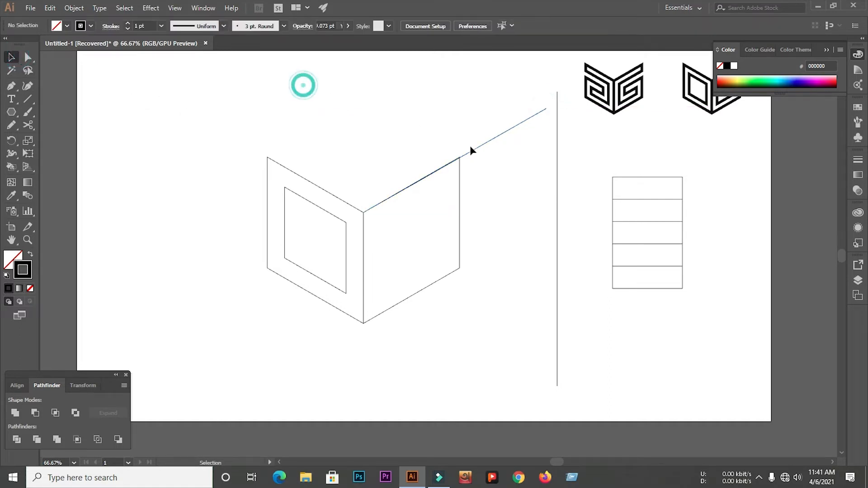
left_click_drag(480, 147, 190, 84)
- Move the grid onto the book's right face and stretch it to the face's full extent, 265.676 by 460.165 pt
left_click_drag(667, 203, 415, 213)
left_click_drag(398, 300, 399, 324)
left_click_drag(398, 188, 405, 158)
left_click_drag(435, 238, 460, 214)
- Examine how the grid's edges and corners line up with the book's right face
scroll(431, 167, "up", 4)
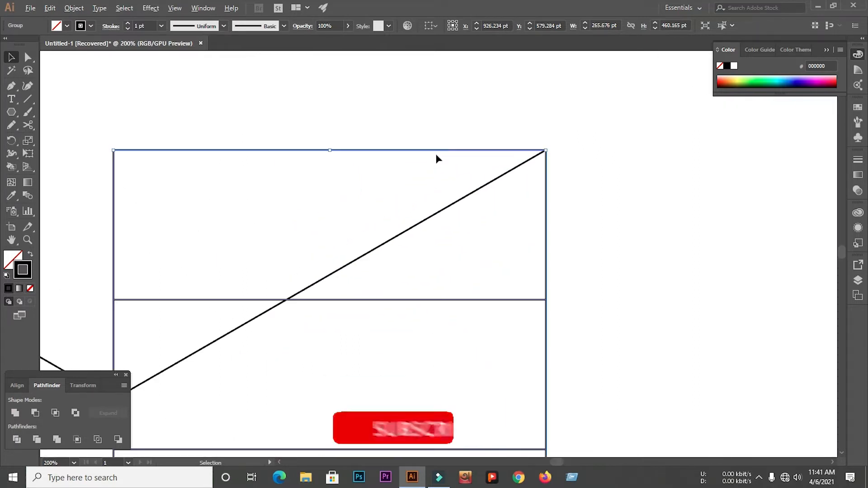
scroll(373, 141, "down", 3)
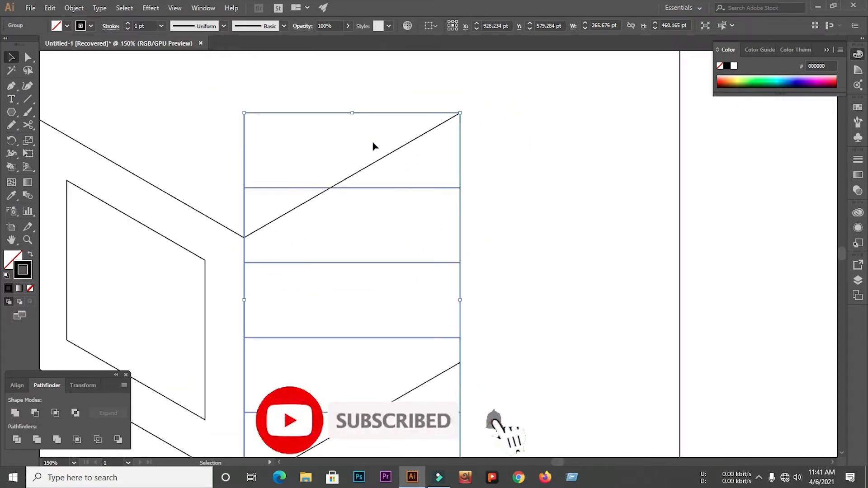
left_click(361, 128)
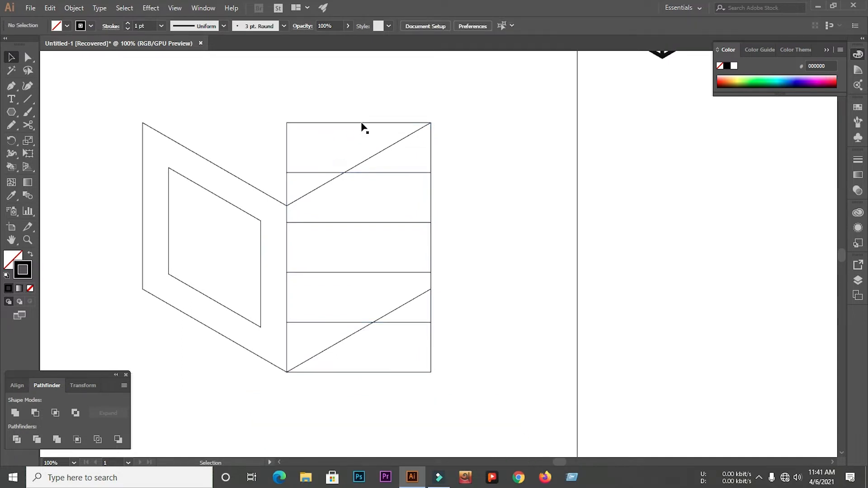
scroll(423, 108, "up", 3)
scroll(482, 135, "down", 2)
left_click(408, 140)
mouse_move(376, 138)
left_mouse_down()
mouse_move(376, 120)
mouse_move(374, 137)
left_mouse_up()
left_click(394, 103)
scroll(361, 125, "down", 1)
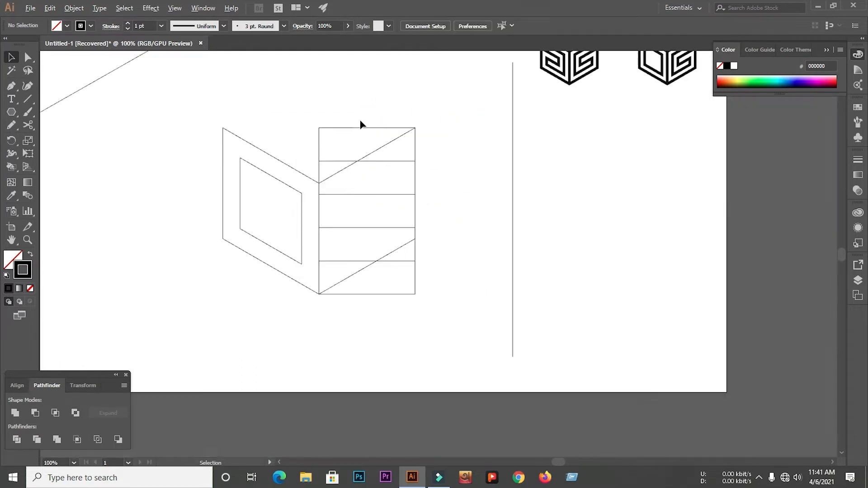
- Free-distort the grid with Free Transform so its upper inner and lower outer corners meet the slanted right face's corners
left_click(360, 128)
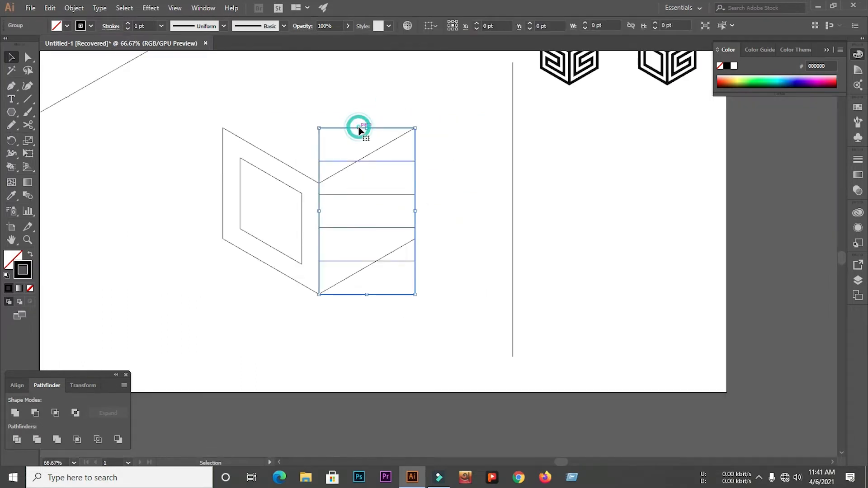
left_click(29, 154)
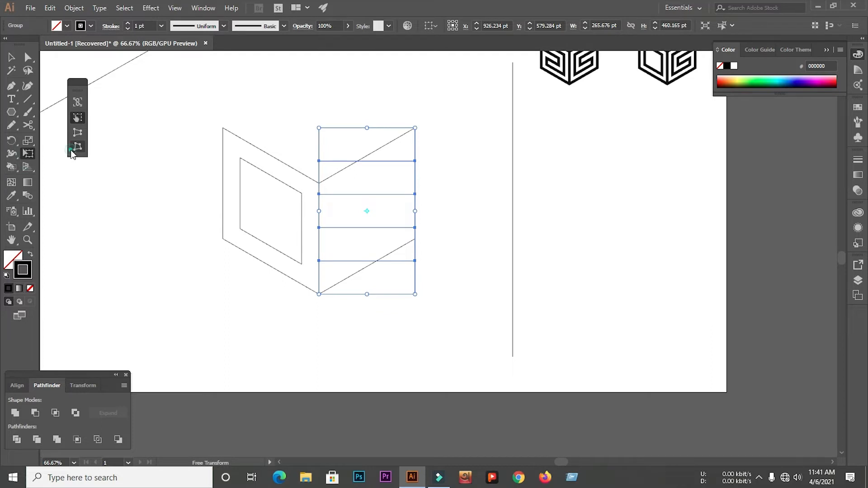
left_click(73, 149)
left_click_drag(319, 129, 320, 183)
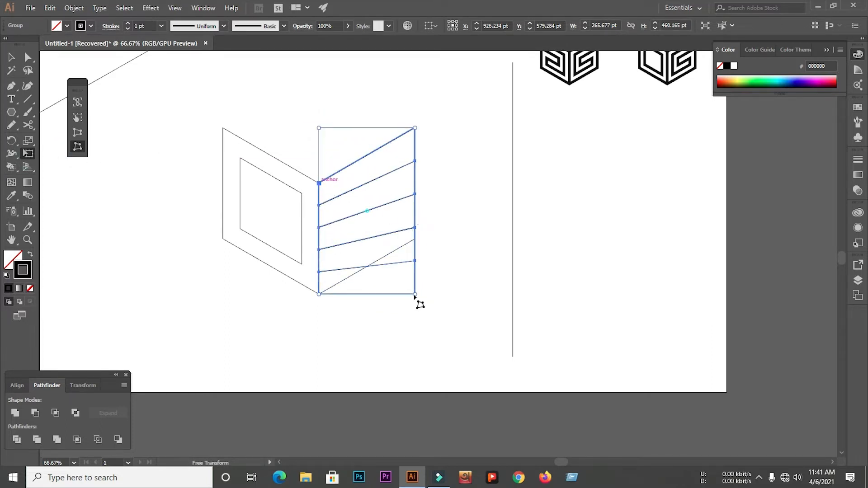
left_click_drag(415, 294, 415, 239)
left_click(11, 57)
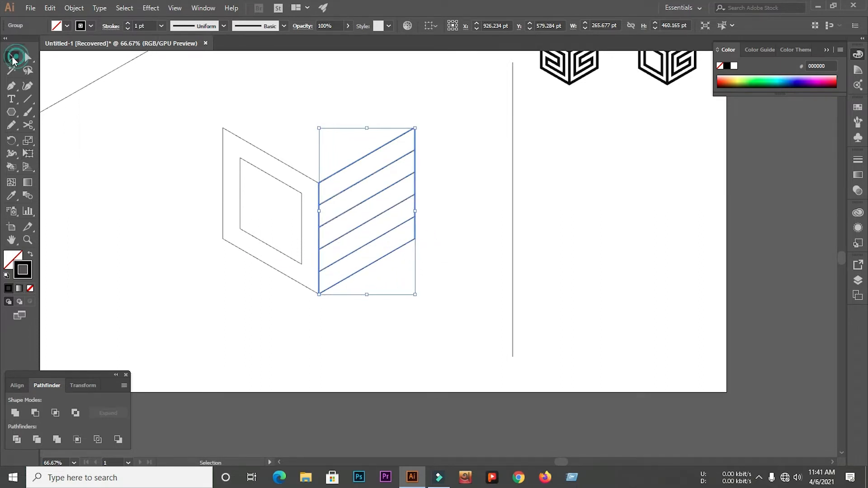
left_click(328, 104)
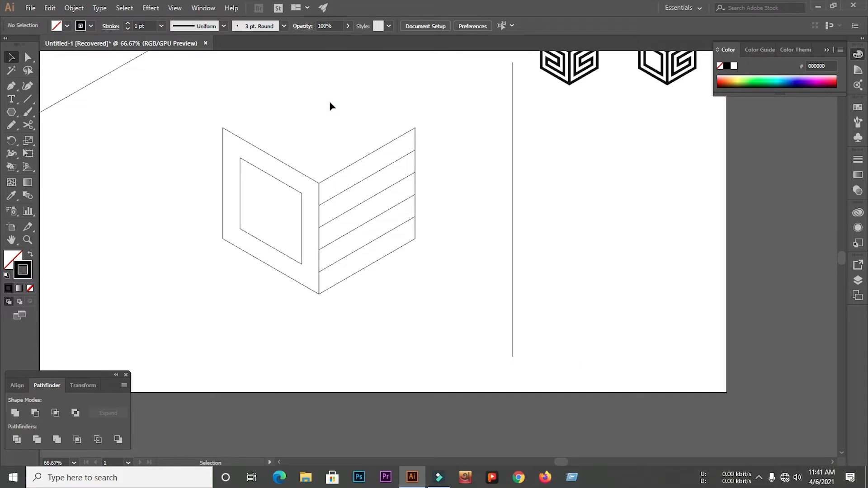
- Copy the vertical line onto the right face near the spine, and copy it again about 153 pt toward the outer edge
scroll(443, 201, "down", 1)
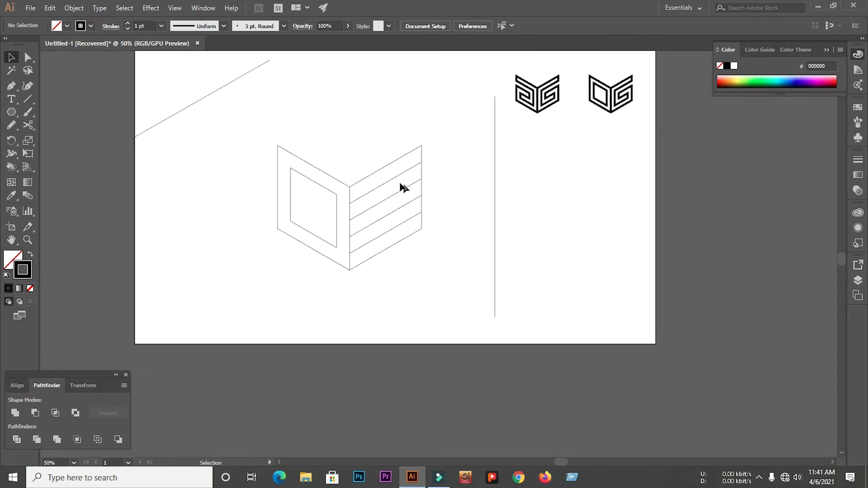
scroll(400, 163, "up", 1)
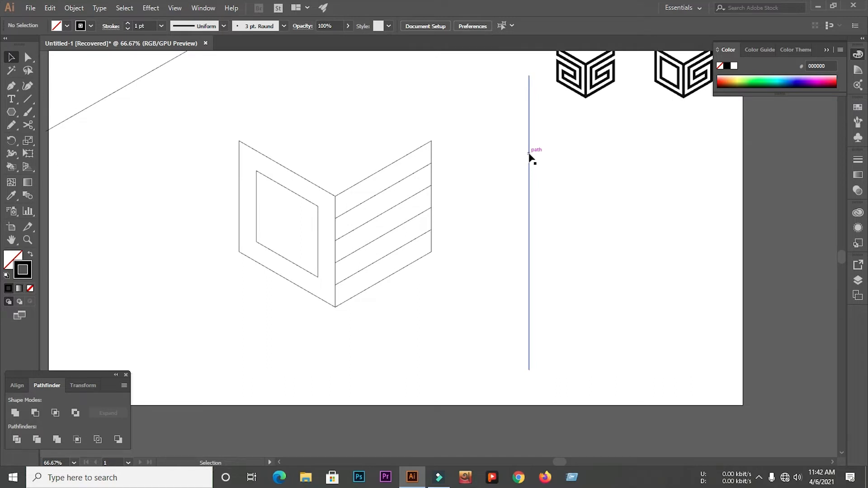
left_click_drag(530, 156, 357, 179)
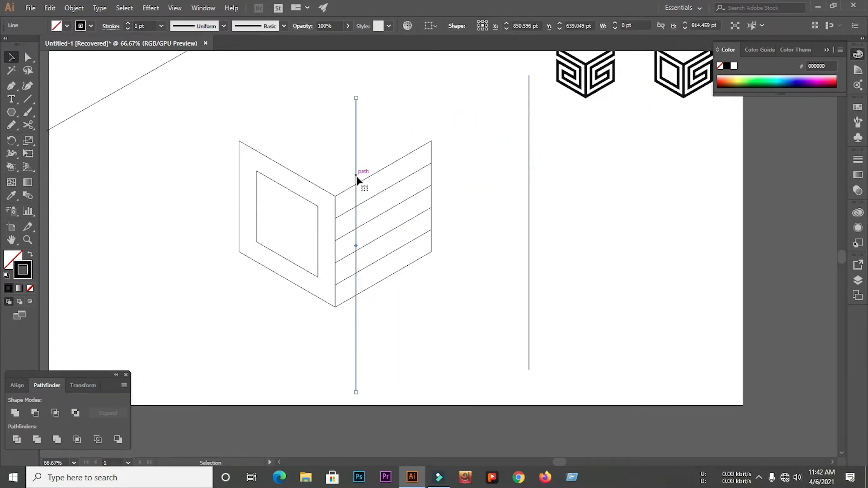
left_click(472, 177)
left_click_drag(357, 203, 413, 193)
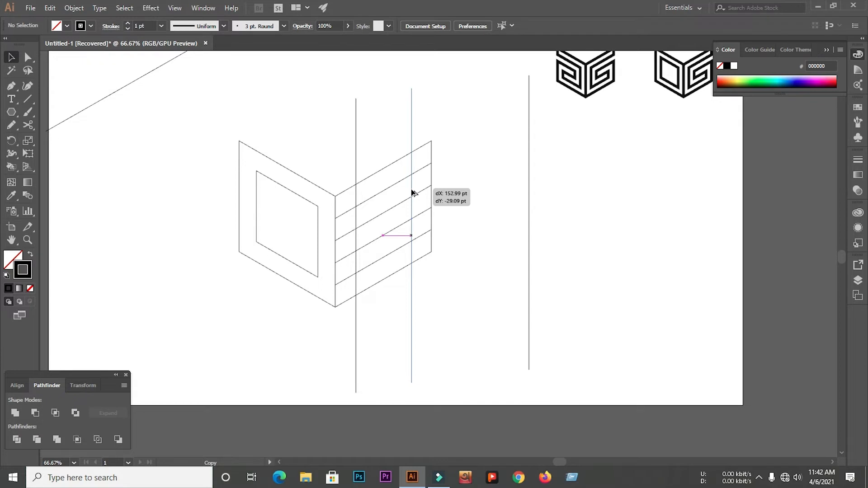
left_click_drag(413, 193, 414, 192)
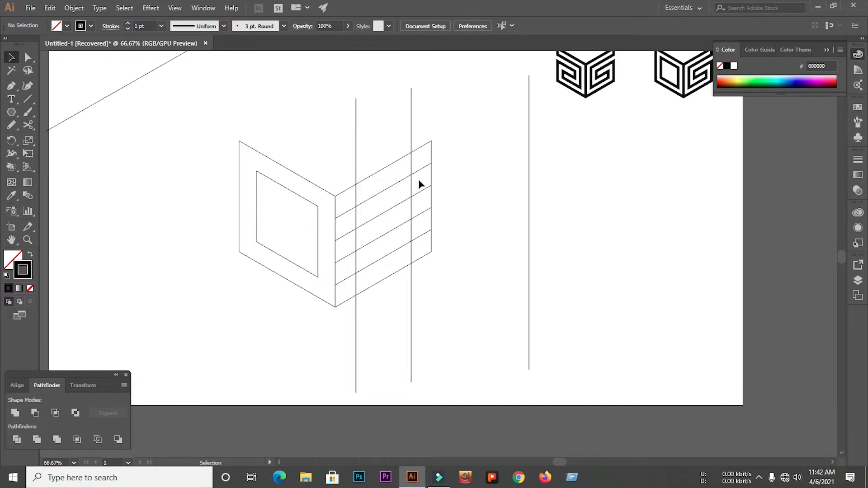
- Place a third copy of the vertical line on the right face, about 55 pt outward from the one nearest the spine
left_click(357, 193)
left_click_drag(357, 195, 377, 215)
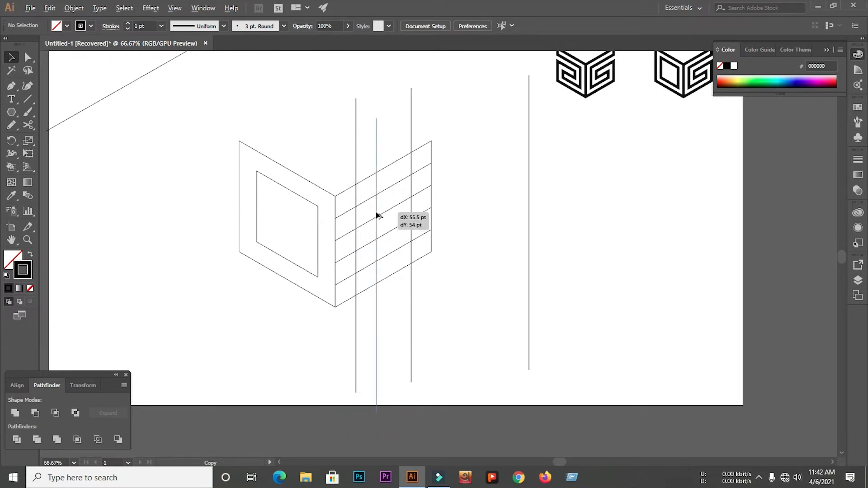
left_click_drag(377, 217, 376, 216)
left_click(299, 144)
left_click_drag(334, 121, 433, 391)
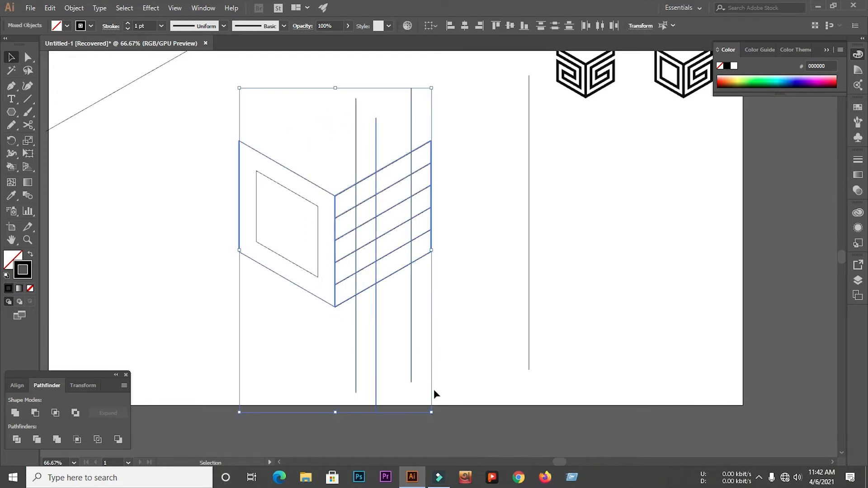
key("k")
left_click(13, 167)
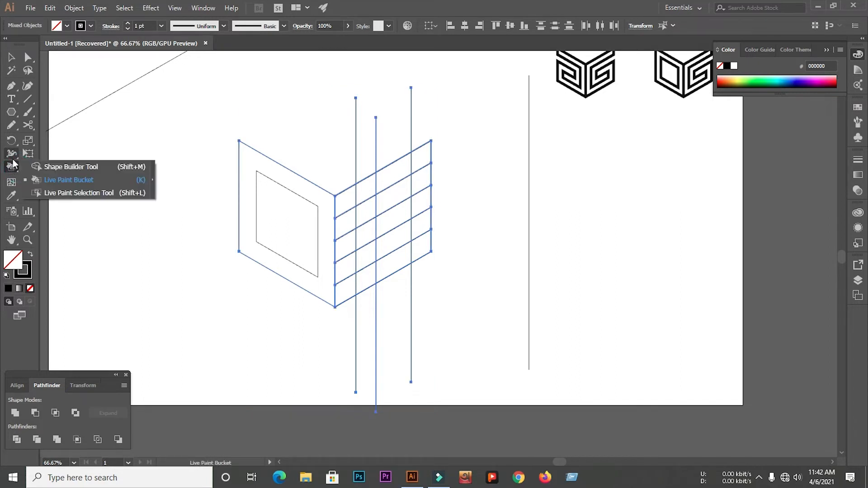
left_click(71, 167)
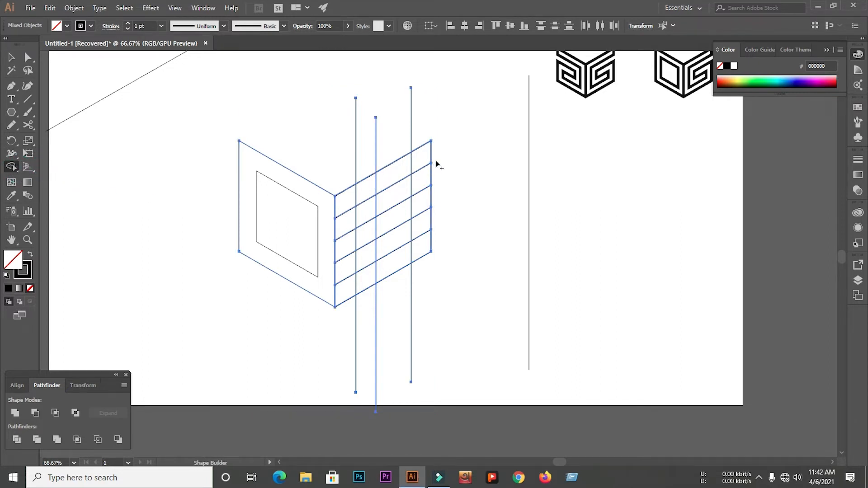
key("v")
- Select the right face's grid with its three vertical lines and erase the second row's outer cells with the Shape Builder
left_click_drag(341, 150, 453, 296)
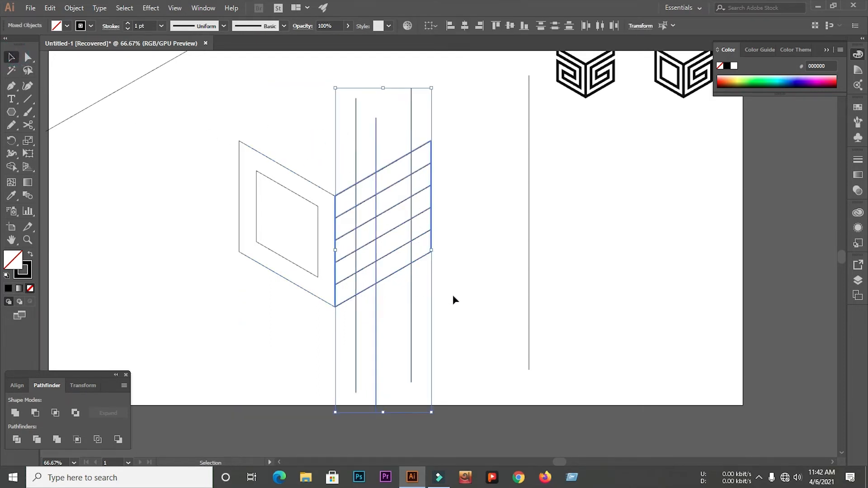
left_click(29, 256)
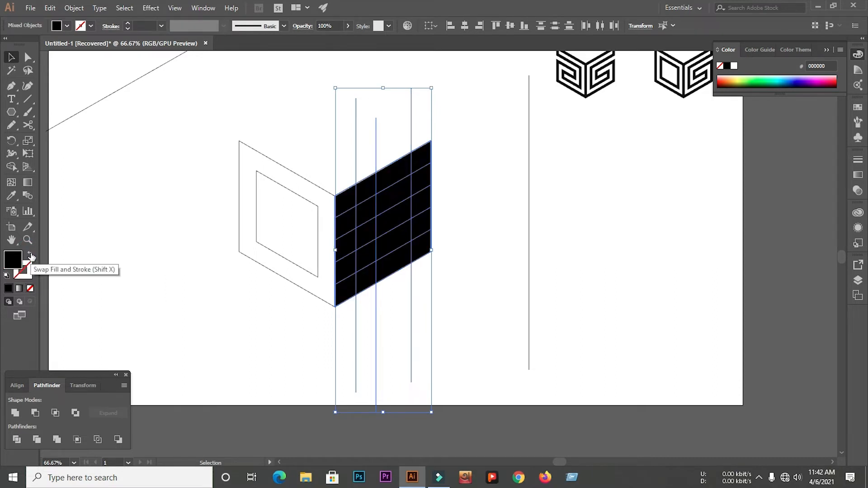
left_click(30, 256)
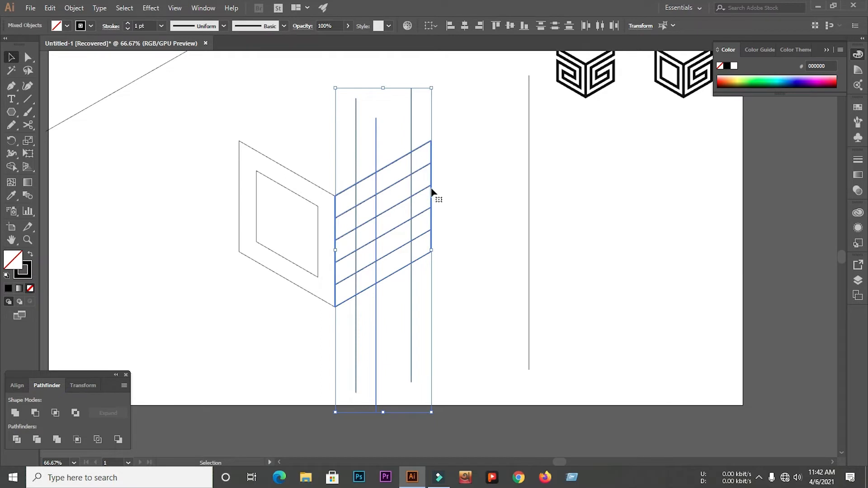
left_click(12, 166)
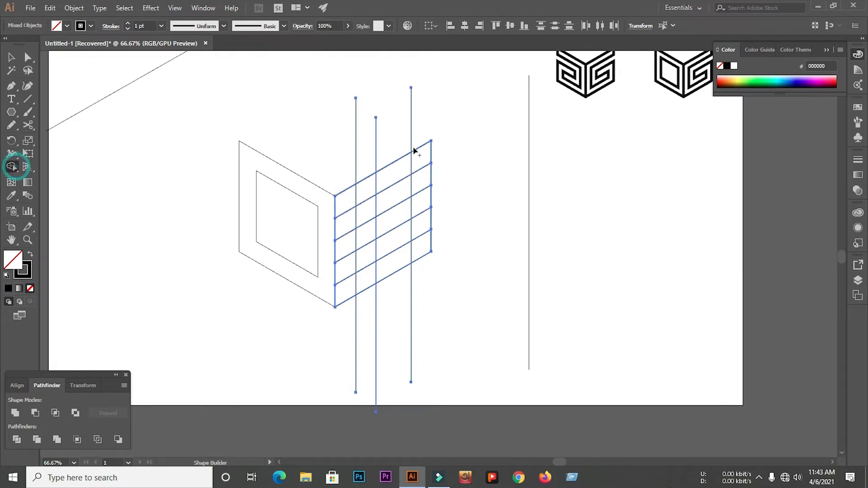
left_click(439, 171)
left_click_drag(436, 174, 423, 181)
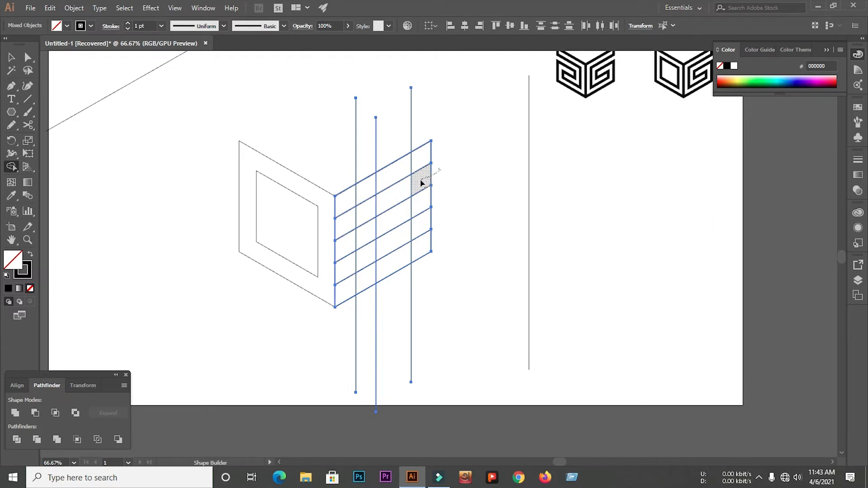
left_click_drag(420, 183, 399, 198)
- Erase the cells of the second column and the middle of the fourth row to form the G's inner channel
scroll(265, 224, "down", 1)
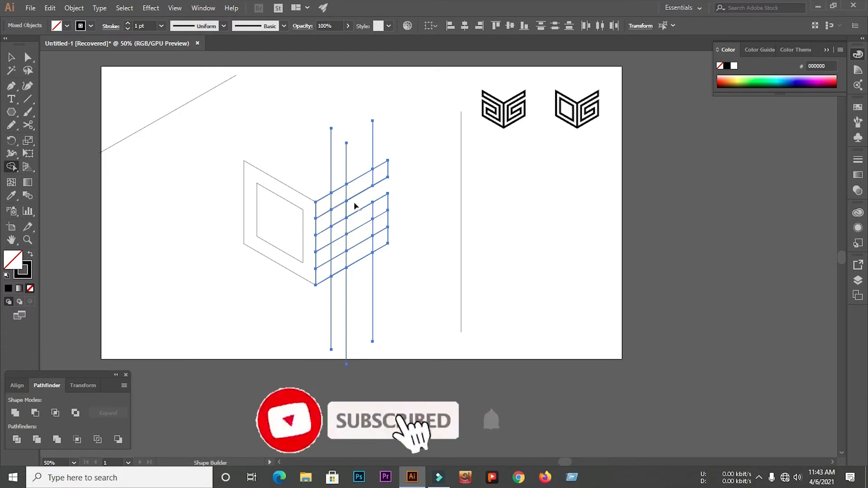
mouse_move(355, 203)
left_mouse_down()
mouse_move(339, 223)
mouse_move(339, 246)
mouse_move(354, 239)
left_mouse_up()
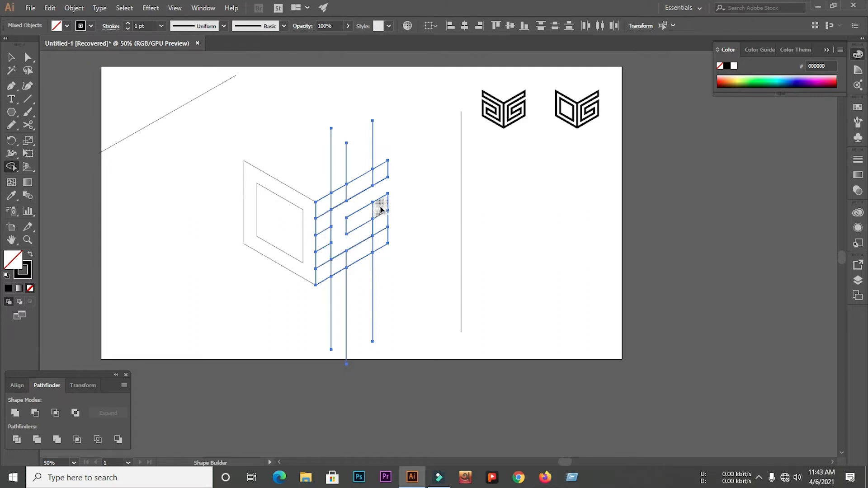
left_click_drag(381, 210, 380, 223)
key("ctrl+z")
- Erase the ends of the three vertical lines that extend below and above the right face, and deselect the artwork
left_click_drag(390, 266, 320, 320)
left_click_drag(324, 175, 393, 153)
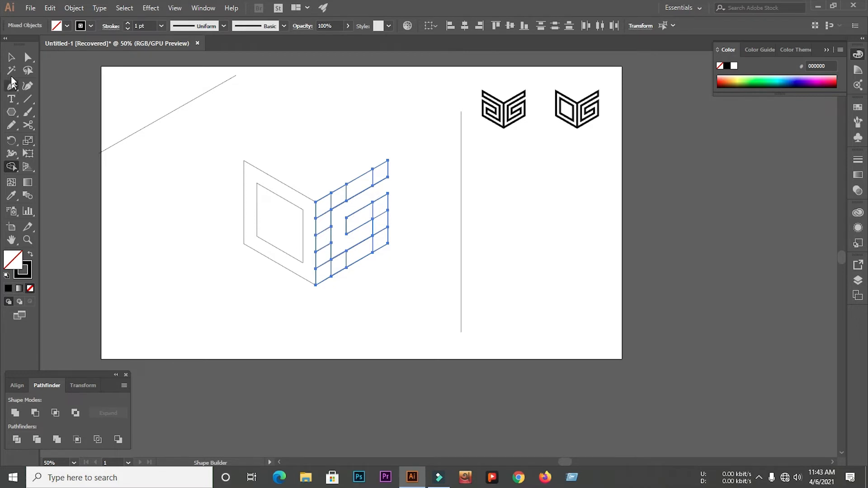
left_click(11, 57)
left_click(336, 138)
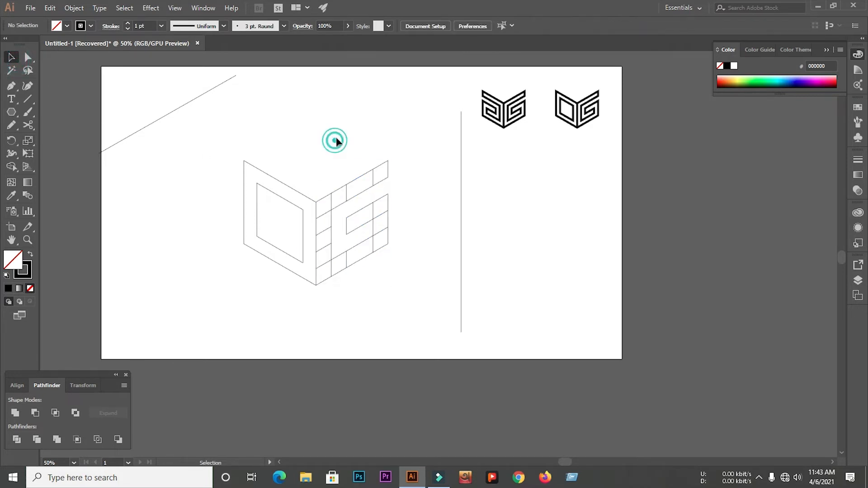
- Delete the leftover vertical dividers crossing the G's top bar, including the full-height one nearest the spine
scroll(331, 229, "up", 1)
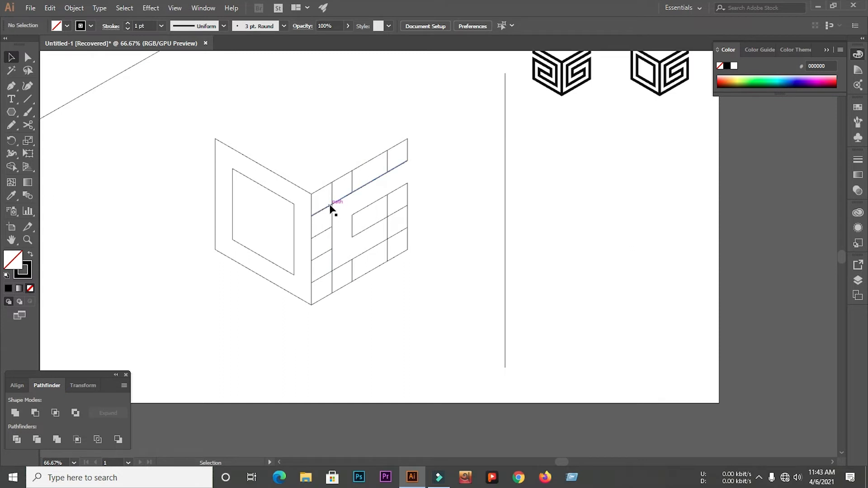
left_click(333, 190)
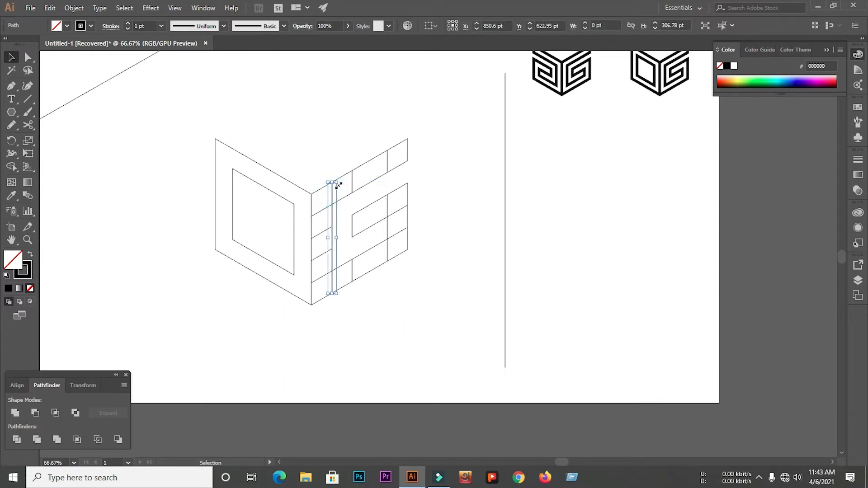
left_click(340, 189)
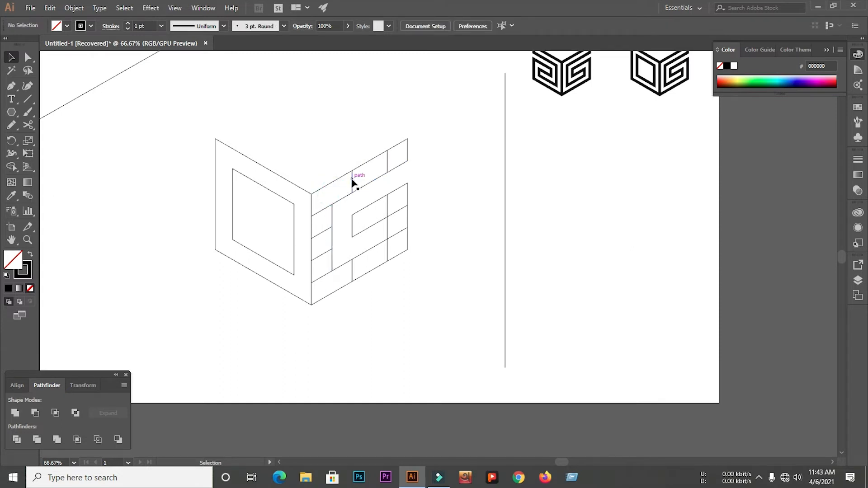
left_click(352, 180)
key("Delete")
left_click(388, 161)
key("Delete")
- Delete the remaining divider lines inside the G's stem, bottom bar and outer column, leaving one clean outline
left_click(324, 212)
left_click(325, 232)
left_click(325, 232)
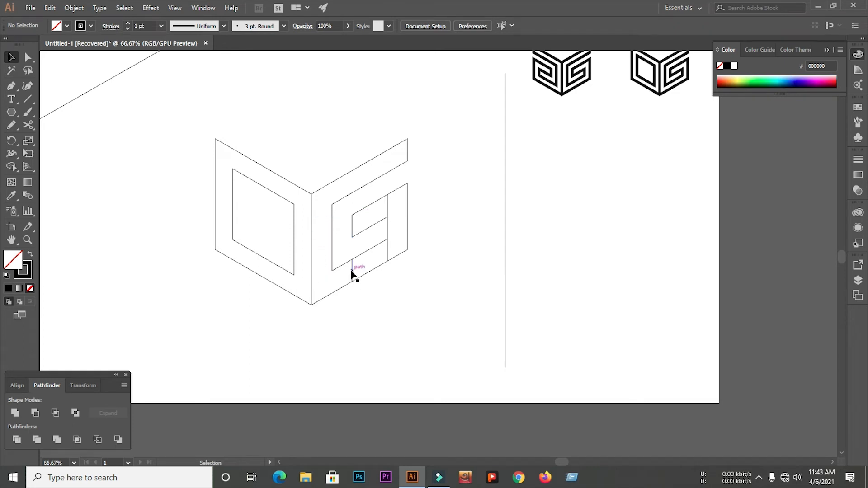
left_click(352, 271)
left_click(386, 252)
left_click(446, 191)
left_click(391, 261)
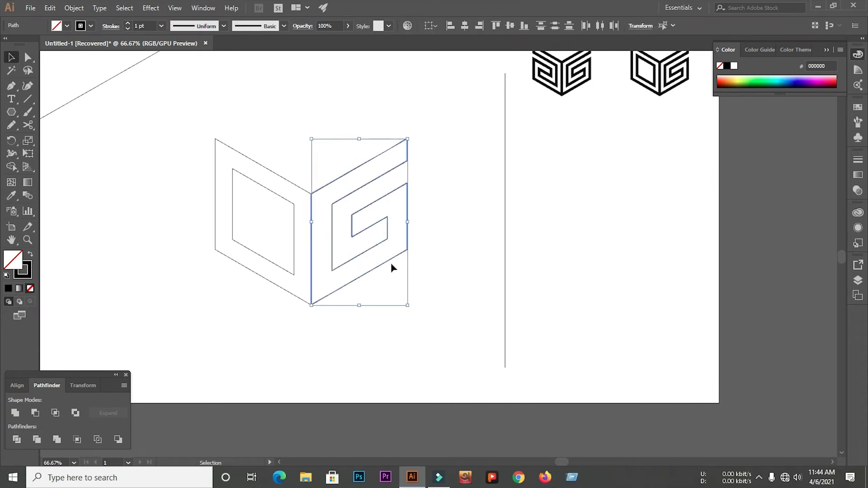
- Select the whole book monogram and set its stroke weight to 24 pt
left_click_drag(180, 132, 392, 315)
left_click(128, 23)
left_click(128, 25)
left_click(128, 24)
left_click(128, 25)
left_click(129, 25)
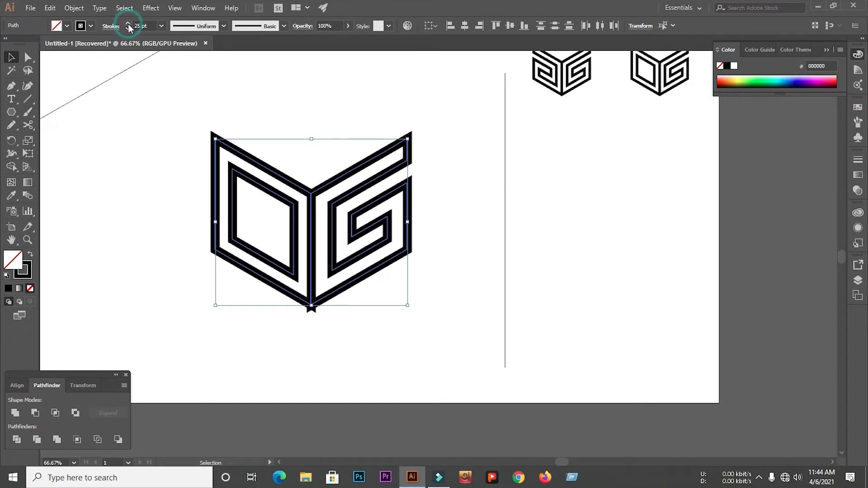
left_click(130, 29)
left_click(142, 258)
- Expand the fill and stroke of the whole monogram into filled shapes
left_click_drag(144, 115, 408, 334)
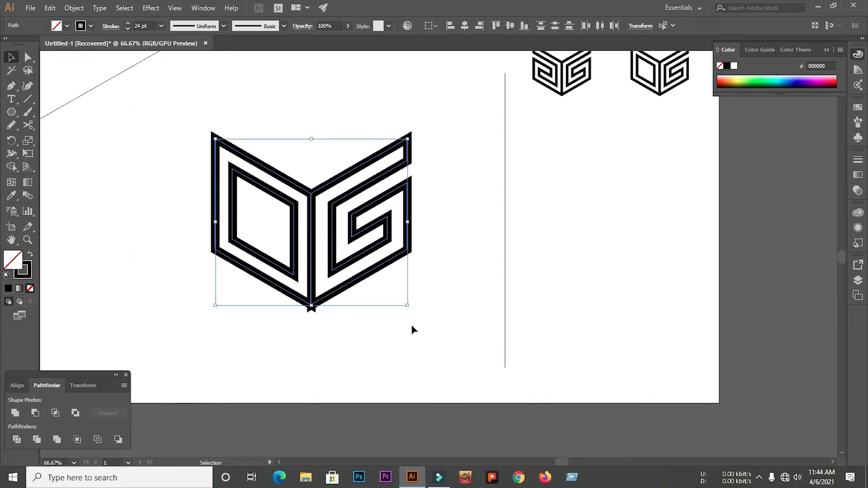
left_click(72, 8)
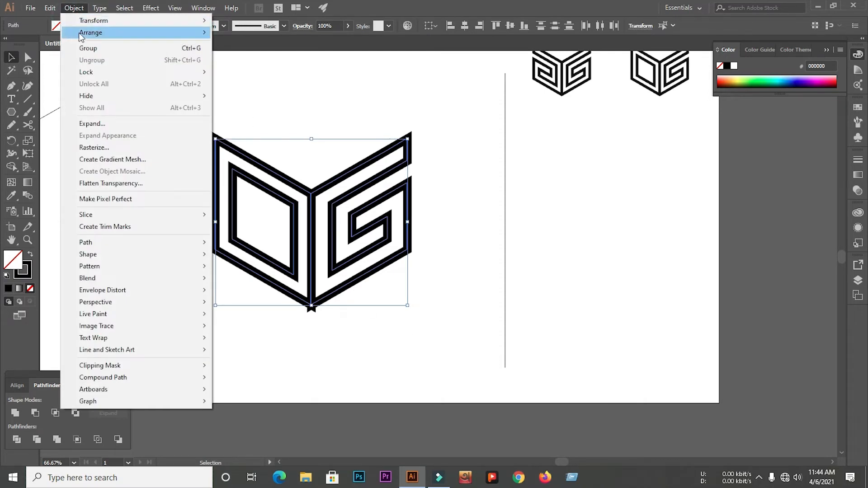
left_click(104, 131)
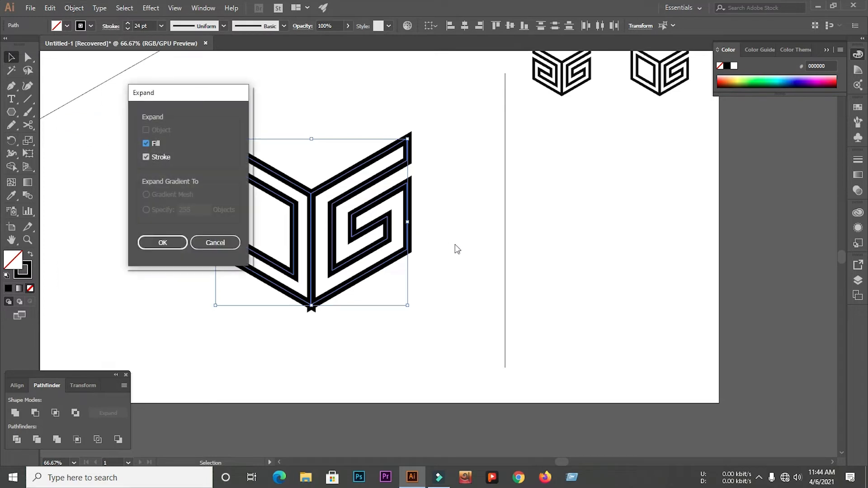
left_click(166, 242)
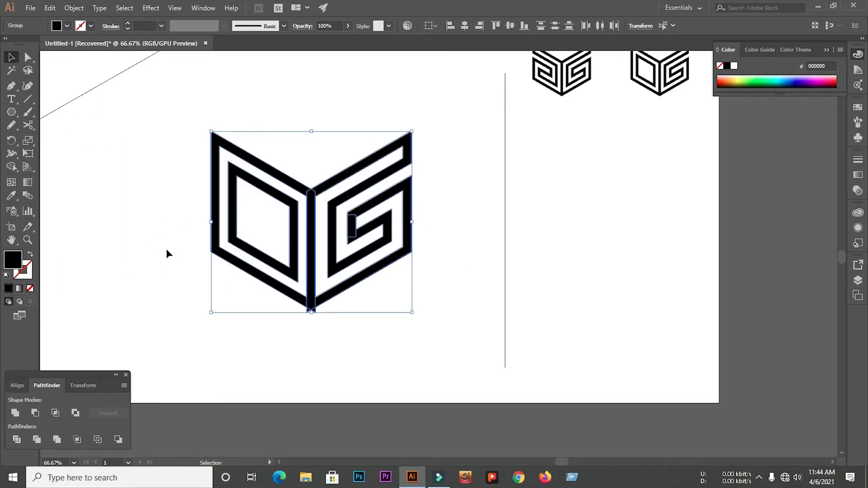
- Divide the expanded monogram shapes with Pathfinder and ungroup the pieces
left_click_drag(135, 141, 425, 320)
left_click(15, 440)
right_click(334, 214)
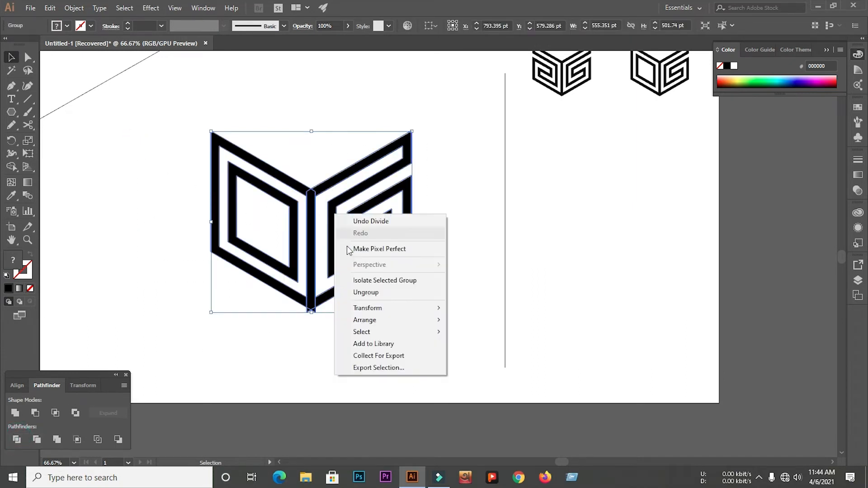
left_click(356, 293)
- Delete the small stray spurs protruding below the spine's bottom tip on the monogram
left_click(326, 340)
scroll(307, 326, "up", 3)
left_click(329, 276)
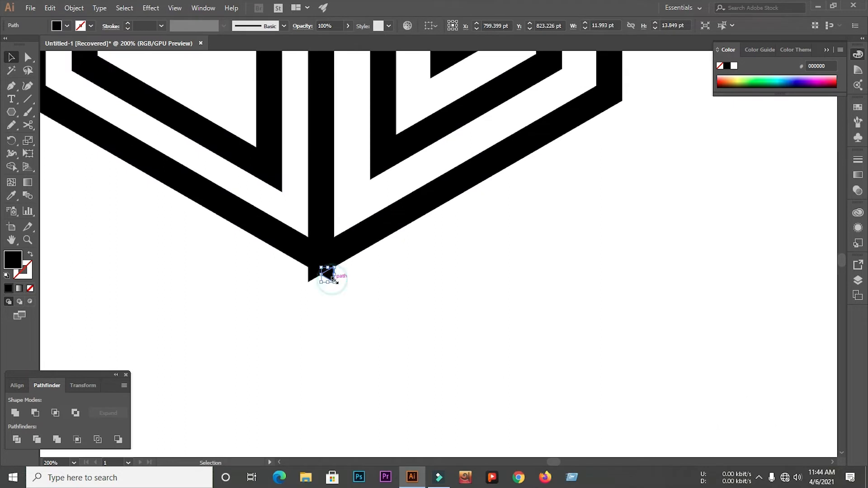
key("Delete")
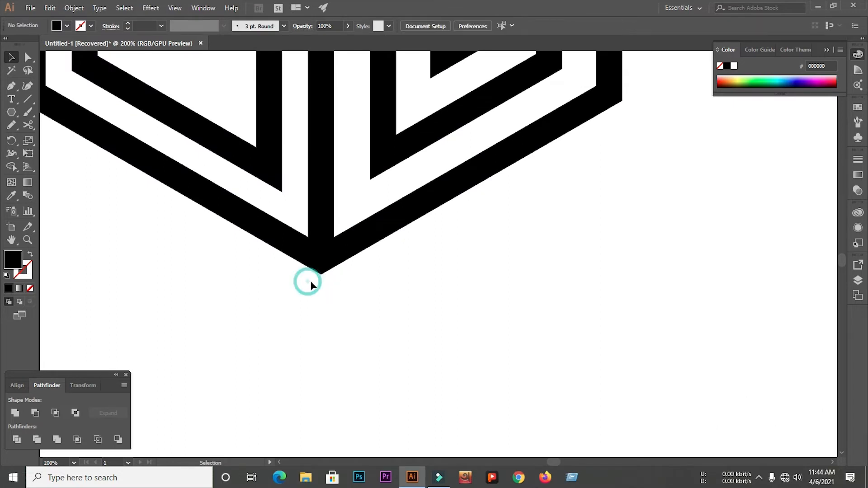
scroll(337, 287, "down", 4)
left_click(393, 325)
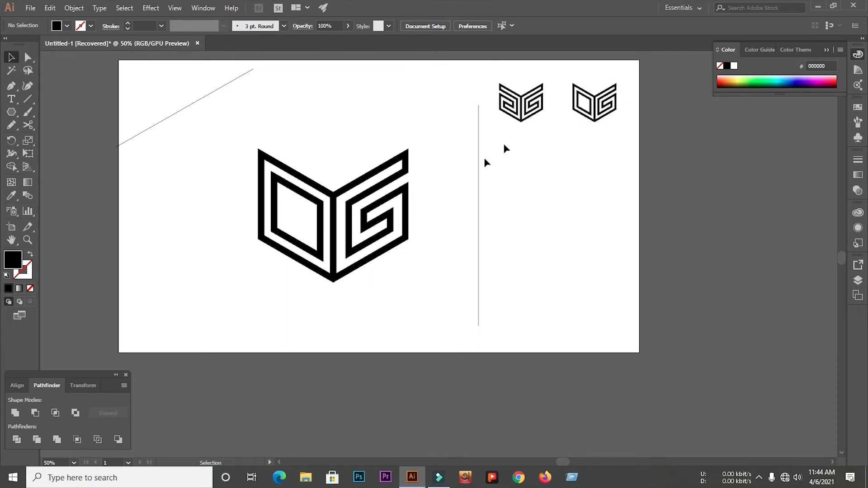
- Place a copy of the vertical line along the centre of the book's spine
scroll(377, 187, "up", 2)
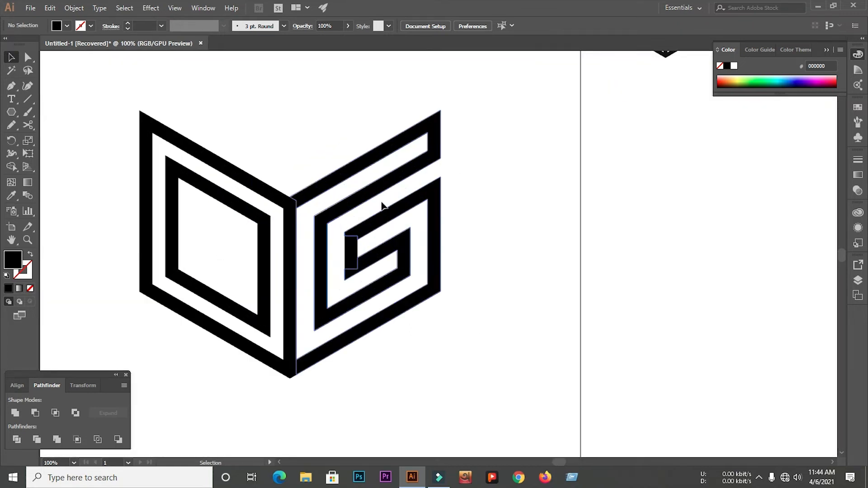
left_click_drag(101, 108, 479, 365)
scroll(457, 314, "down", 2)
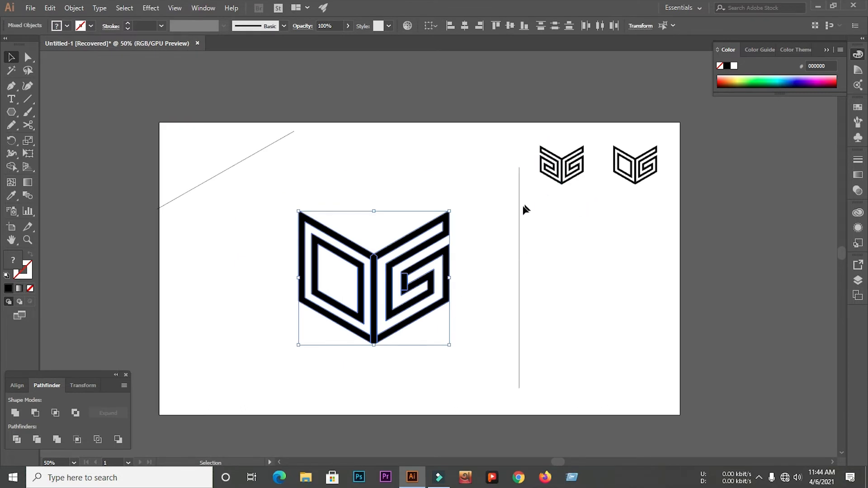
left_click_drag(519, 217, 374, 240)
left_click(539, 252)
left_click(262, 236)
- Divide the monogram along the line on its spine with Pathfinder and ungroup the pieces
left_click_drag(256, 196, 487, 344)
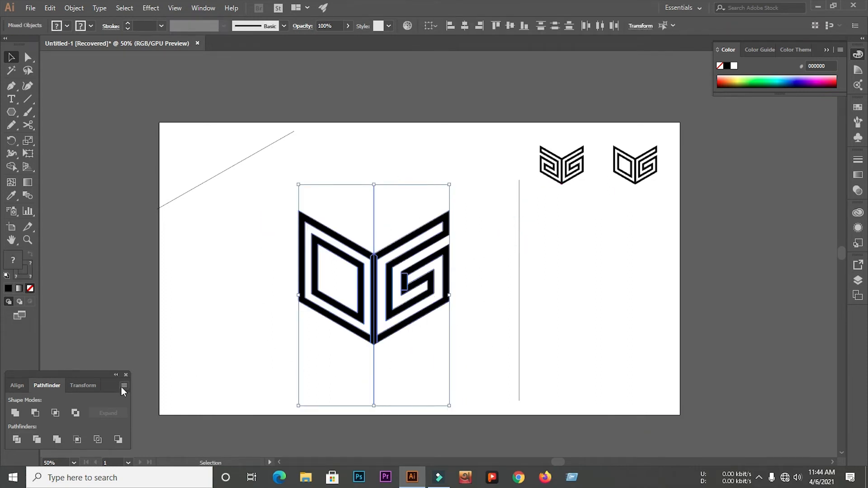
left_click(17, 440)
right_click(379, 262)
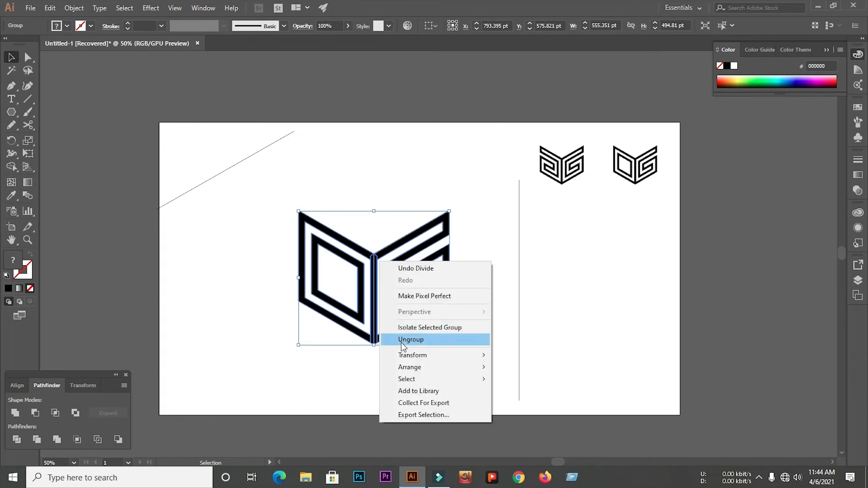
left_click(400, 340)
- Delete the O half of the divided monogram, keeping only the G half
left_click_drag(276, 192, 370, 377)
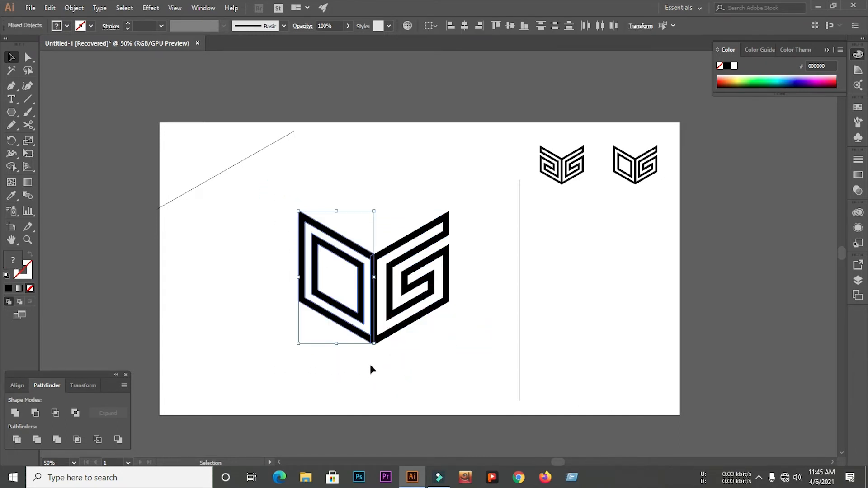
key("Delete")
left_click(345, 248)
- Try to merge the G half's pieces with Pathfinder Unite and the Shape Builder tool
left_click_drag(341, 174, 470, 355)
scroll(379, 310, "up", 1)
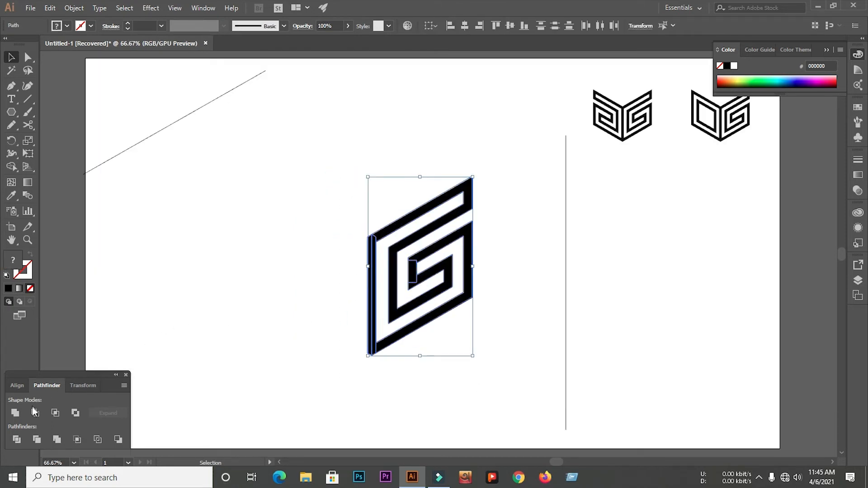
left_click(16, 414)
left_click(306, 166)
left_click_drag(311, 169, 500, 364)
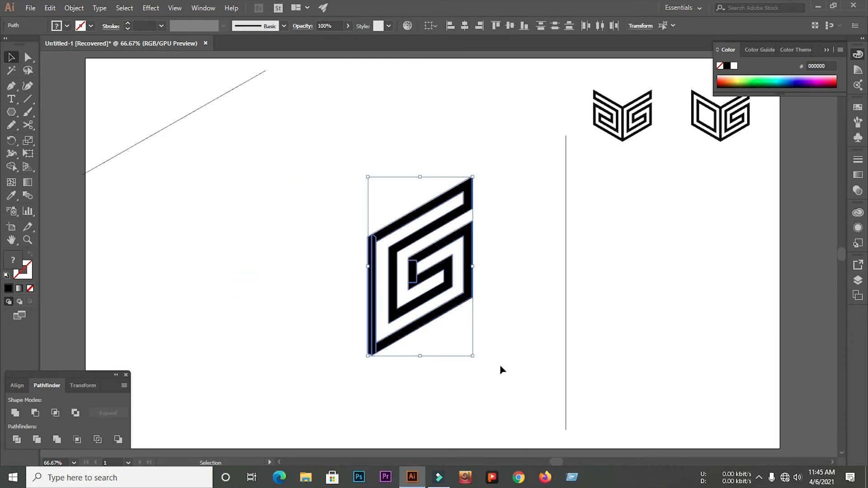
left_click(12, 166)
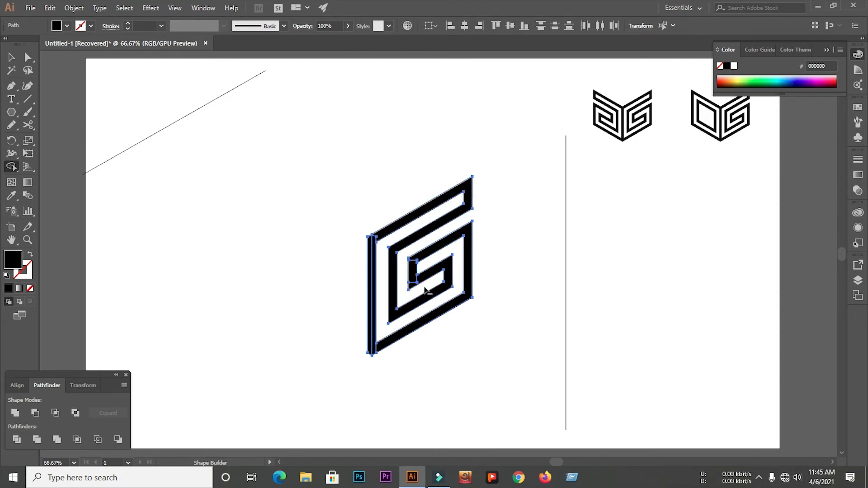
left_click(387, 334)
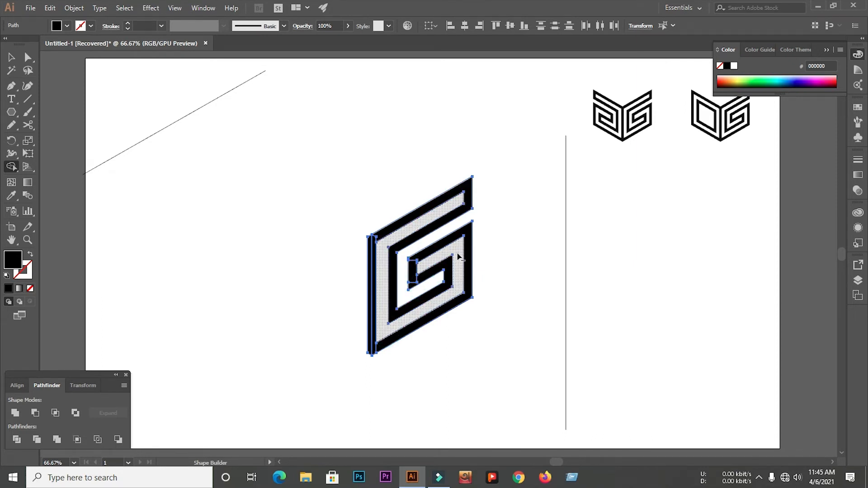
- Select the whole G half and unite its pieces with Pathfinder
left_click(12, 57)
left_click(273, 211)
left_click_drag(303, 170, 488, 331)
left_click(15, 413)
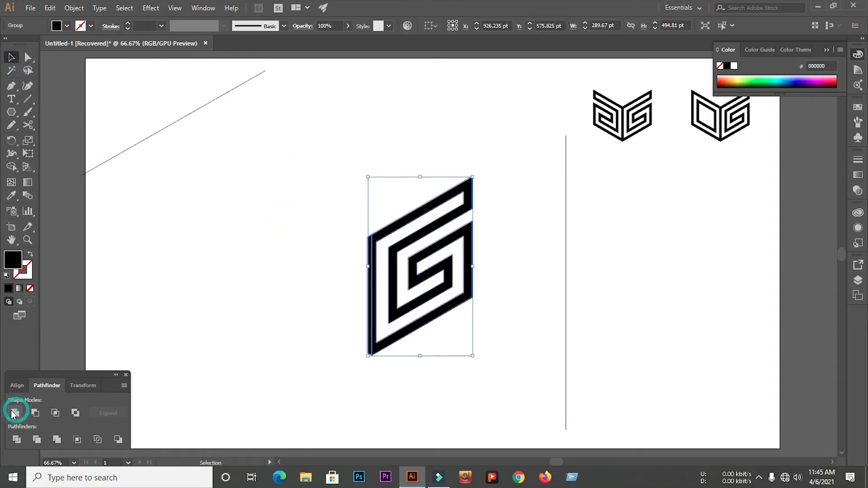
left_click(219, 276)
left_click_drag(330, 222, 498, 364)
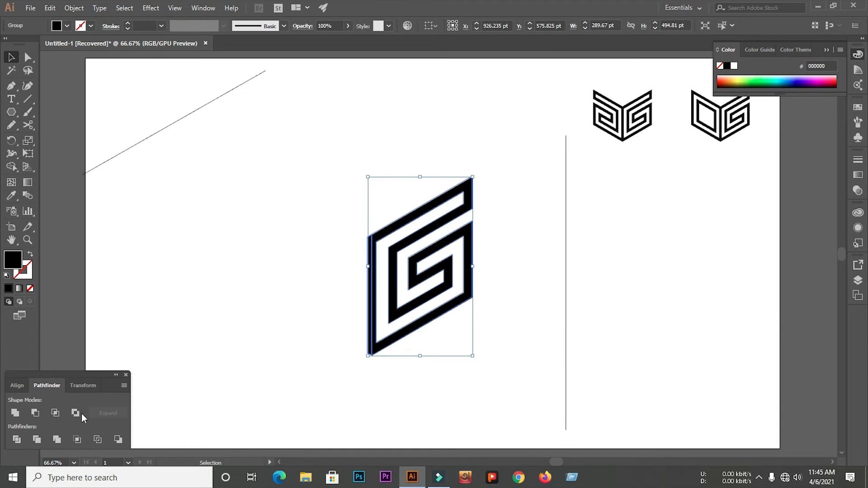
left_click(15, 413)
left_click(259, 313)
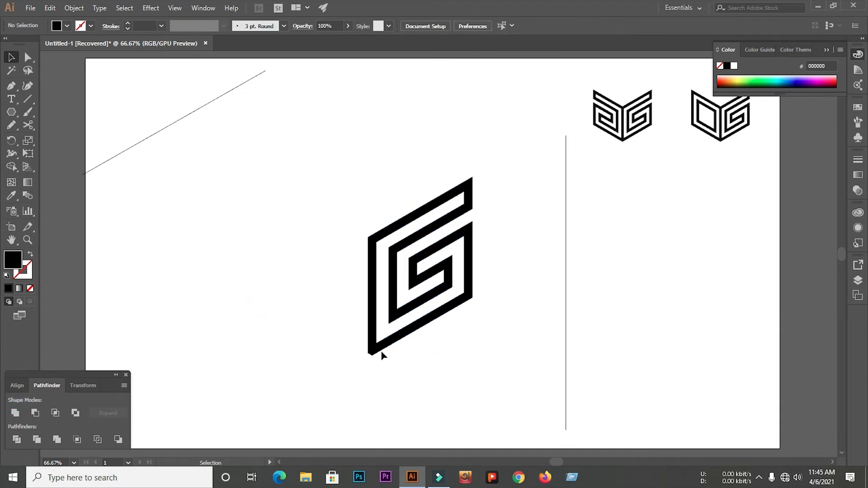
- Duplicate the G half to its left and reflect the duplicate about the vertical axis
left_click_drag(437, 253, 333, 241)
right_click(332, 235)
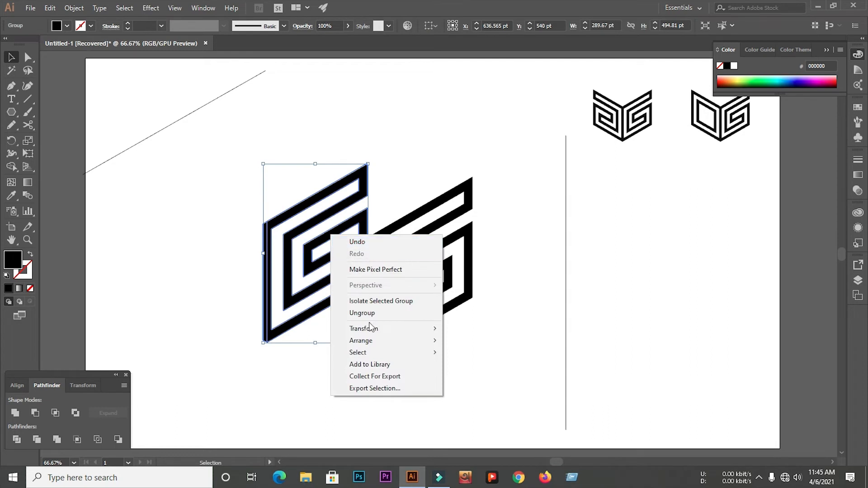
mouse_move(377, 341)
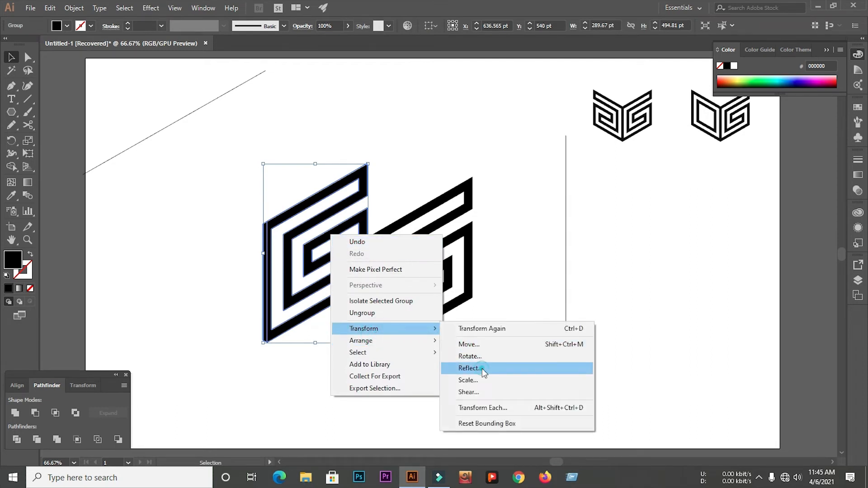
left_click(482, 369)
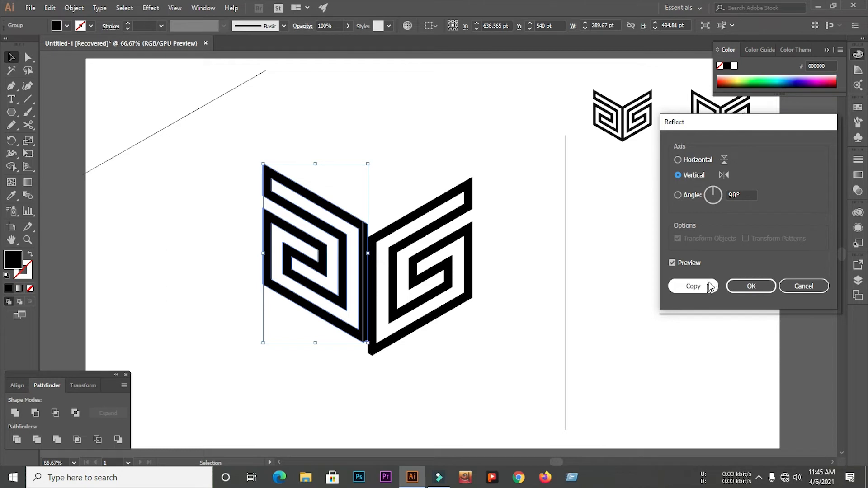
left_click(745, 287)
- Align the mirrored G half against the original so that both halves meet along the spine
left_click(522, 365)
left_click_drag(356, 337, 362, 351)
left_click(364, 388)
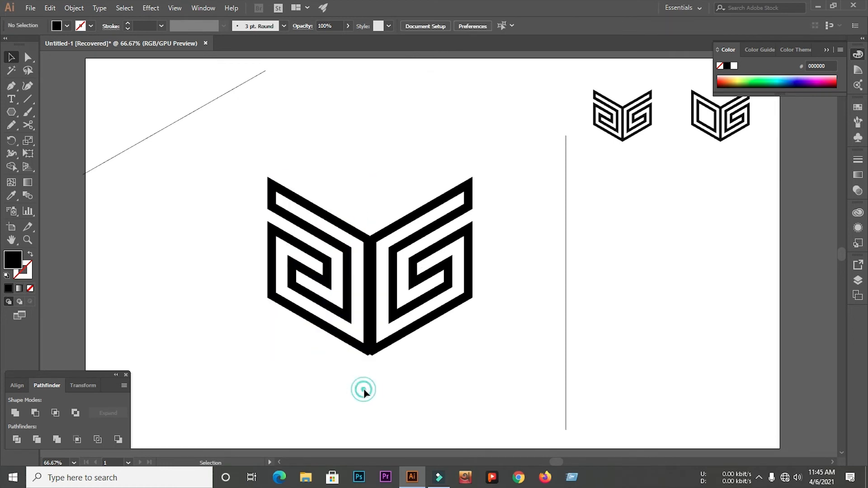
scroll(357, 233, "up", 4)
left_click_drag(361, 233, 392, 254)
scroll(416, 255, "up", 4)
left_click(403, 193)
left_click(427, 184)
scroll(425, 186, "down", 7)
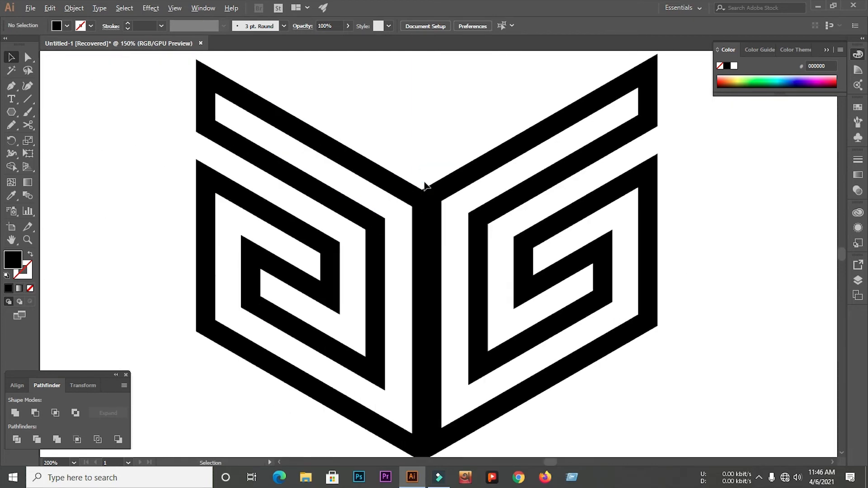
scroll(335, 181, "down", 2)
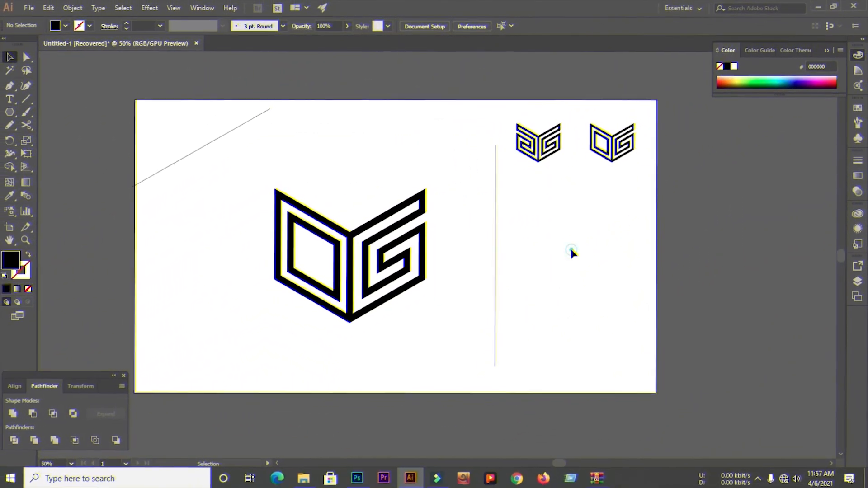
- Merge the divided pieces of the G's inner stem and the book's spine into the monogram with the Shape Builder tool
left_click_drag(235, 169, 458, 328)
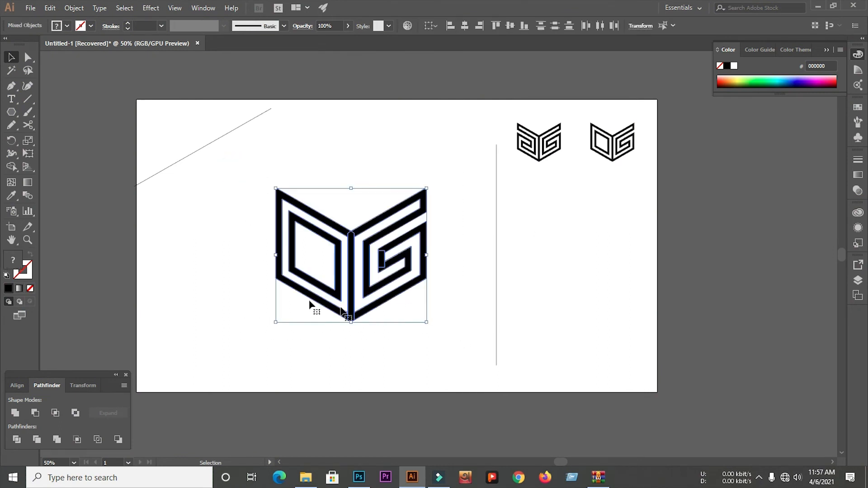
scroll(291, 288, "up", 2)
left_click(11, 166)
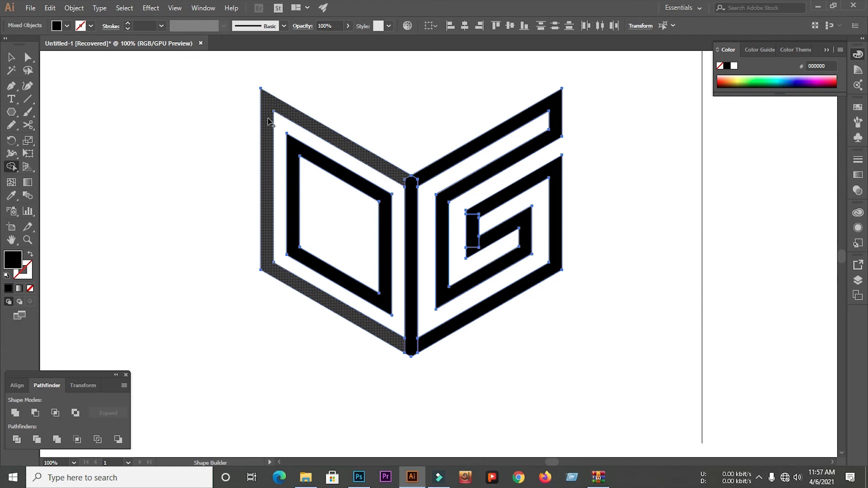
left_click(325, 207)
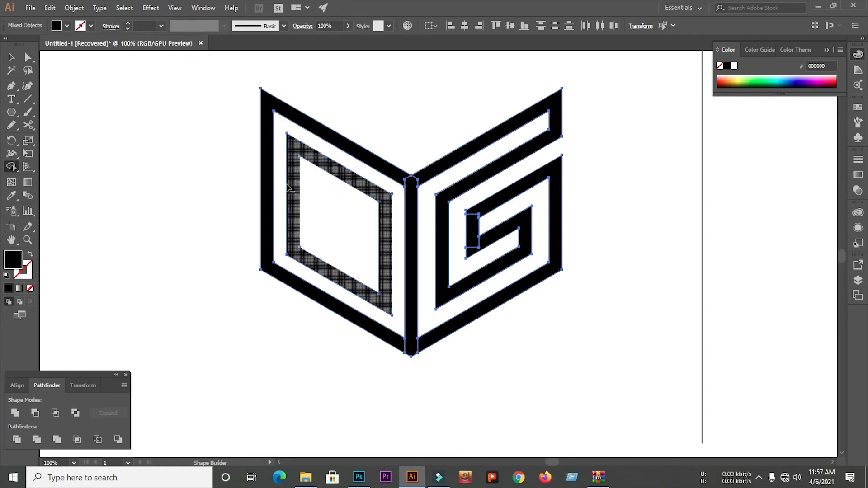
left_click(438, 189)
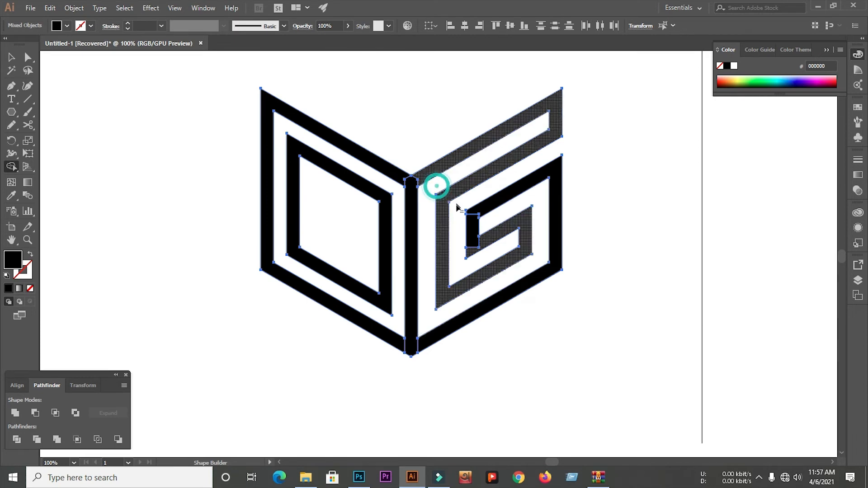
mouse_move(483, 210)
left_mouse_down()
mouse_move(472, 249)
mouse_move(482, 238)
mouse_move(502, 239)
mouse_move(510, 256)
mouse_move(520, 233)
left_mouse_up()
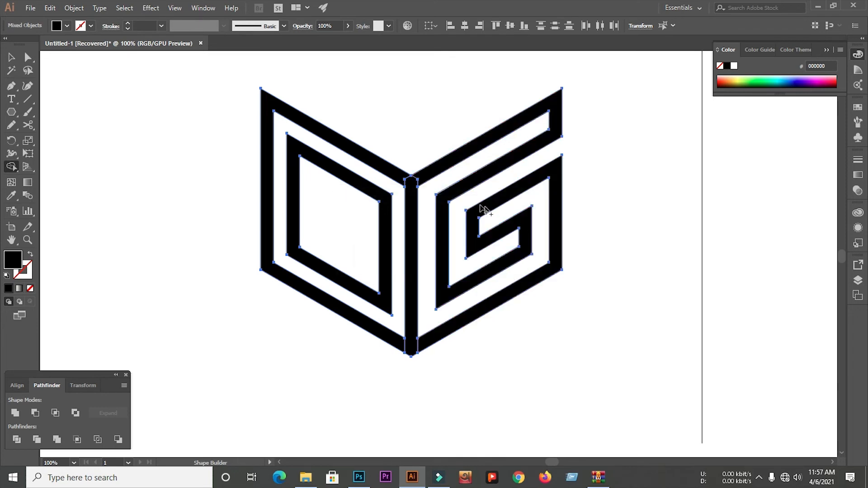
mouse_move(435, 174)
left_mouse_down()
mouse_move(398, 176)
mouse_move(384, 219)
left_mouse_up()
left_click(11, 57)
left_click(122, 120)
scroll(242, 177, "down", 1)
left_click_drag(208, 141, 398, 281)
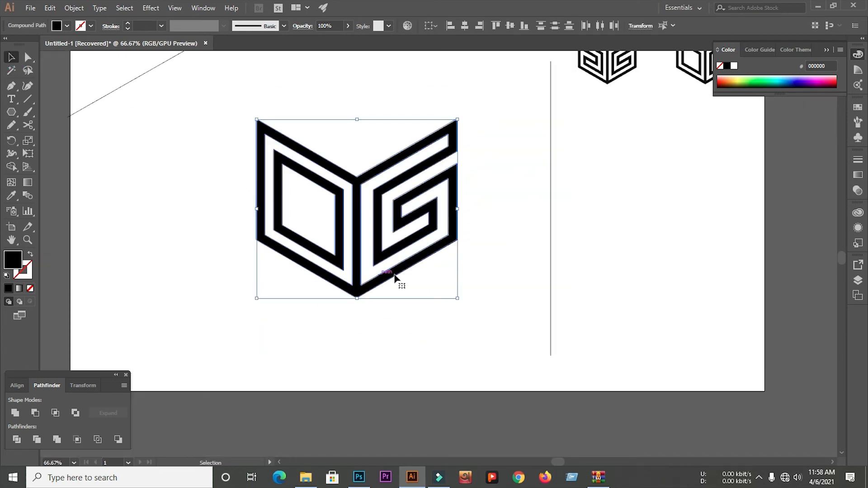
- Switch to the Glossy Wall Logo Mockup in Photoshop, hide the DELETE THIS layer and open the Place your Logo Here smart object
left_click(359, 477)
left_click(215, 141)
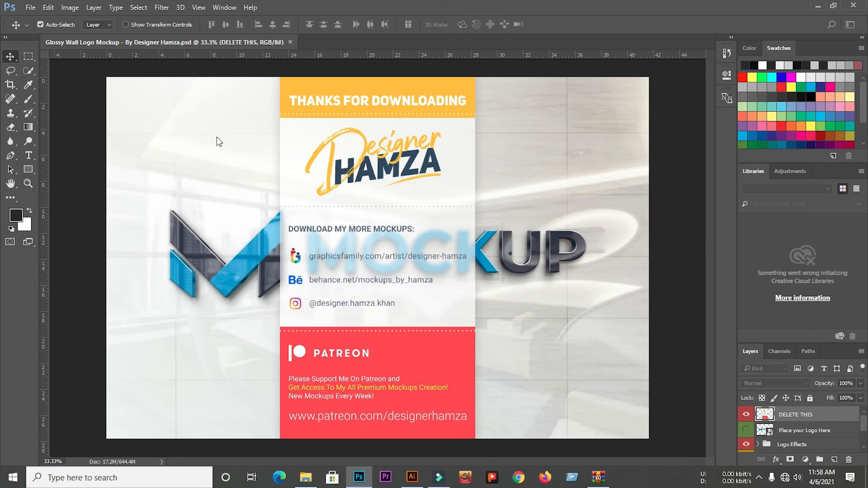
left_click(556, 40)
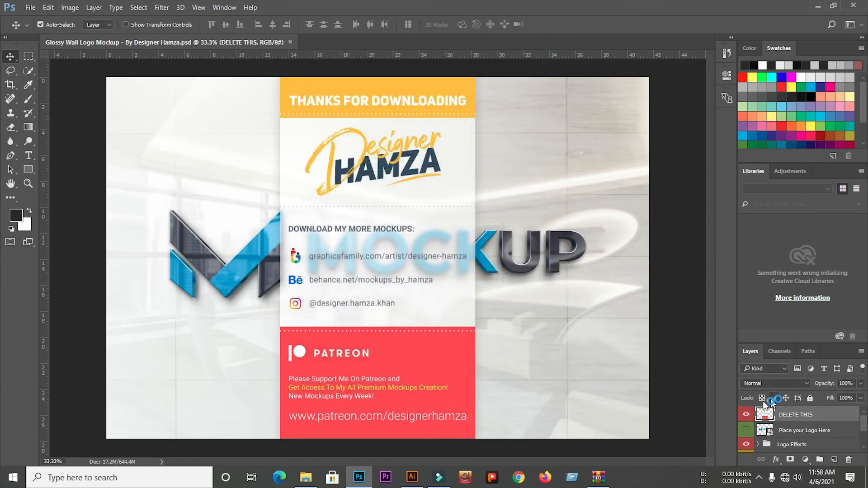
left_click(746, 415)
double_click(765, 431)
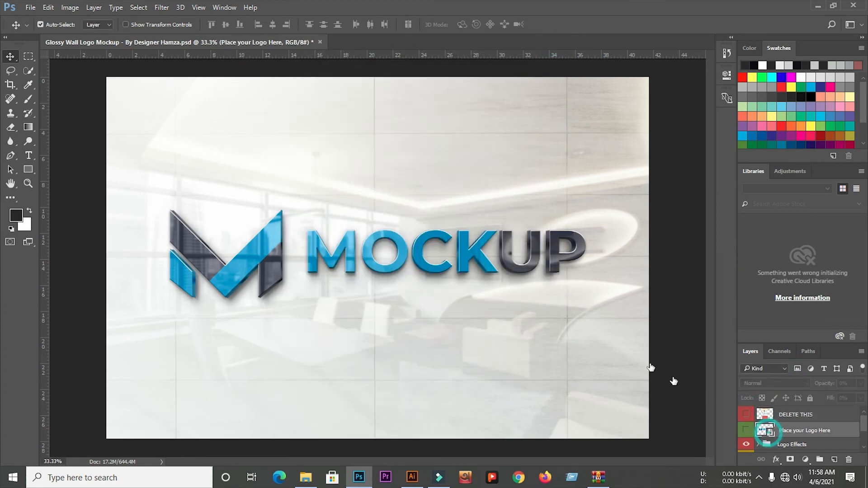
- Bring the OG monogram from Illustrator into the logo document as a vector smart object, centred on the canvas
left_click(420, 480)
left_click_drag(398, 158, 402, 272)
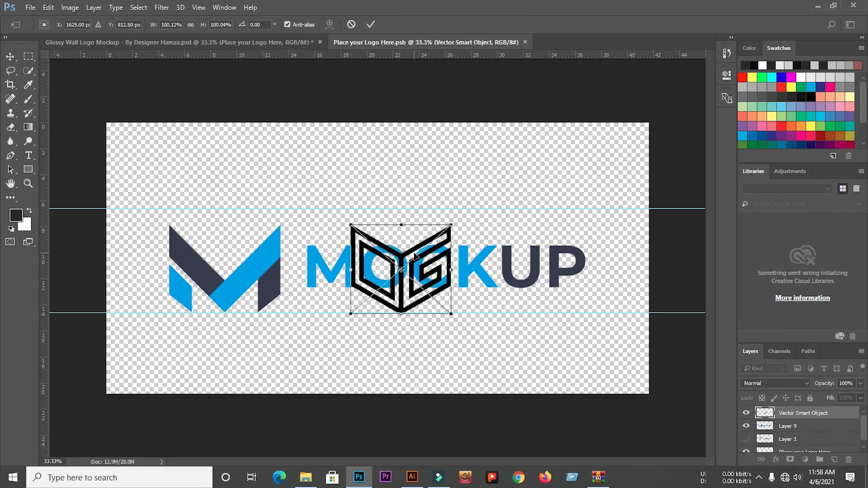
left_click_drag(415, 255, 392, 253)
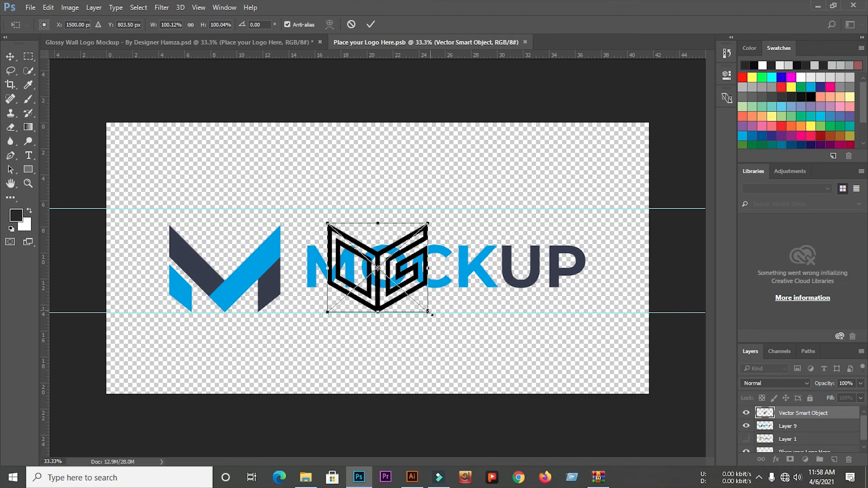
- Scale the placed monogram about its centre to about 212% and commit the transform
left_click_drag(431, 314, 492, 369)
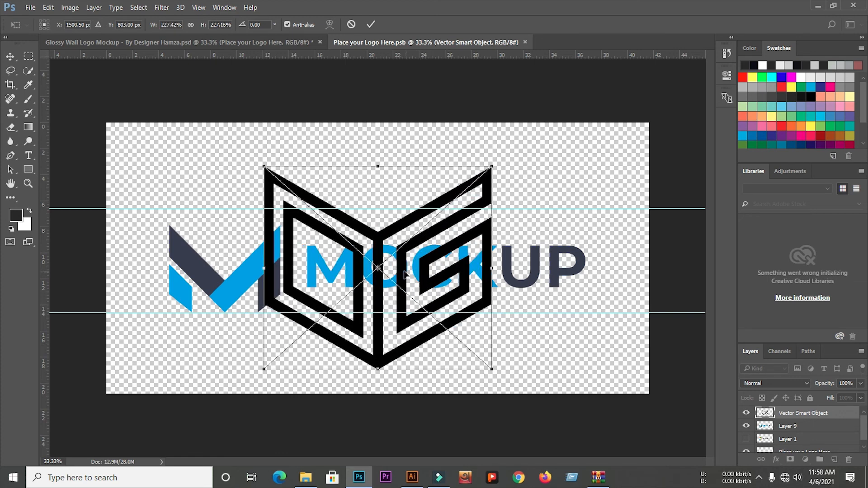
left_click_drag(402, 270, 403, 271)
left_click_drag(492, 370, 483, 363)
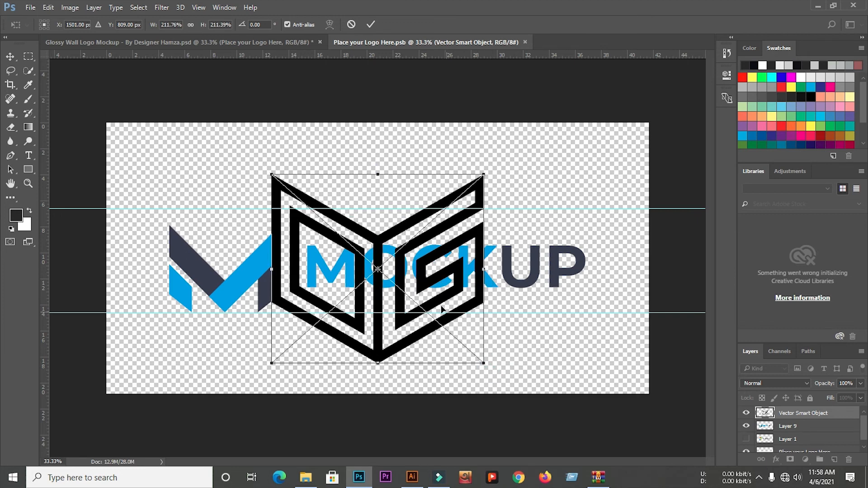
left_click(371, 25)
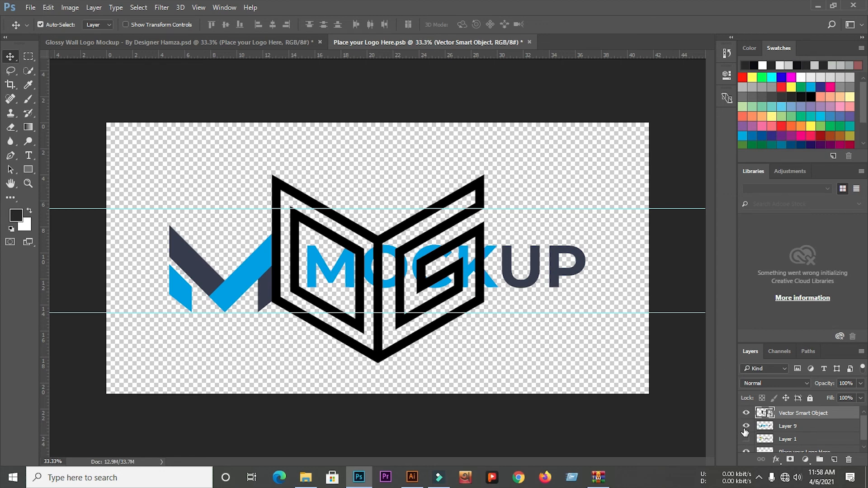
- Hide the sample MOCKUP logo on Layer 9, save the smart object and return to the Glossy Wall Logo Mockup document
left_click_drag(745, 432, 747, 439)
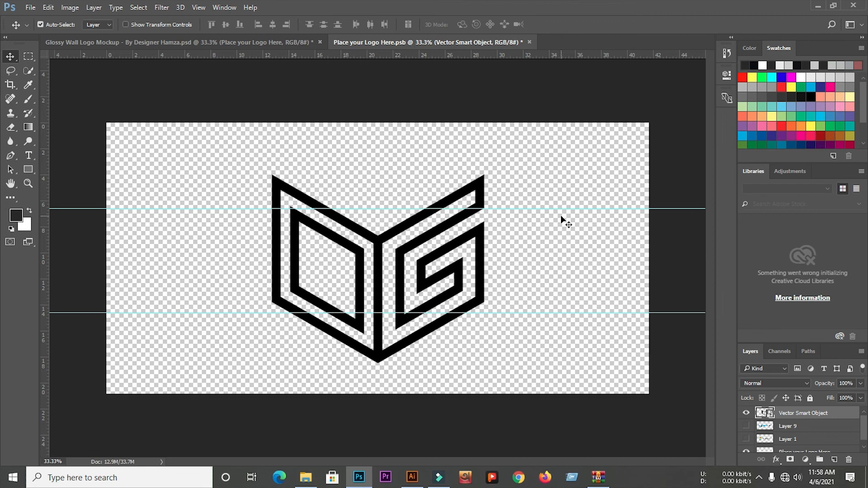
key("ctrl")
key("ctrl+s")
left_click(261, 41)
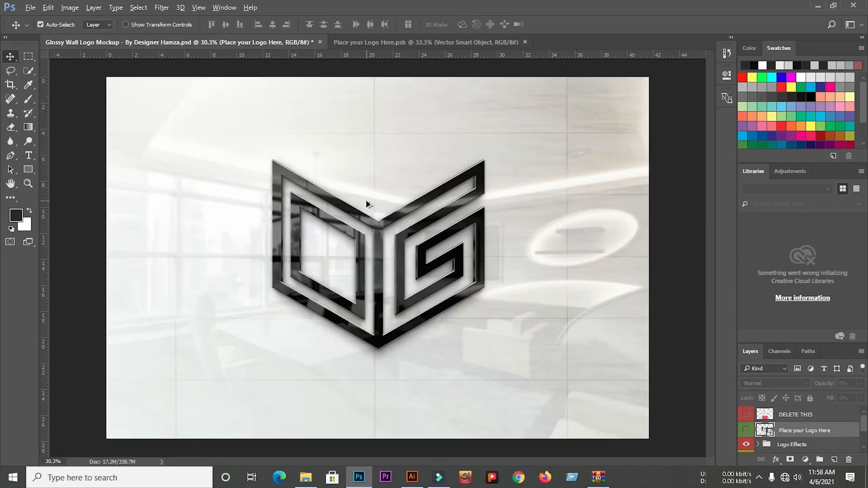
scroll(367, 200, "down", 1)
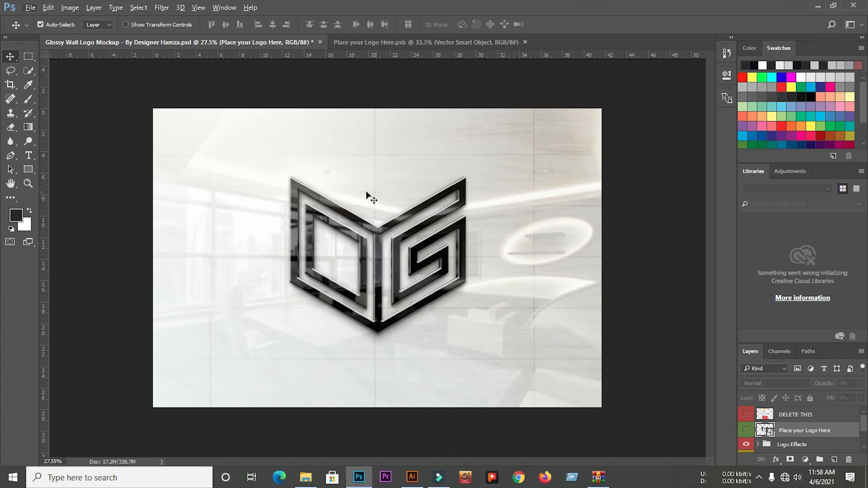
- Show the Place your Logo Here layer and hide Background 1 and Background 2 to preview the logo on Background 3
left_click(746, 431)
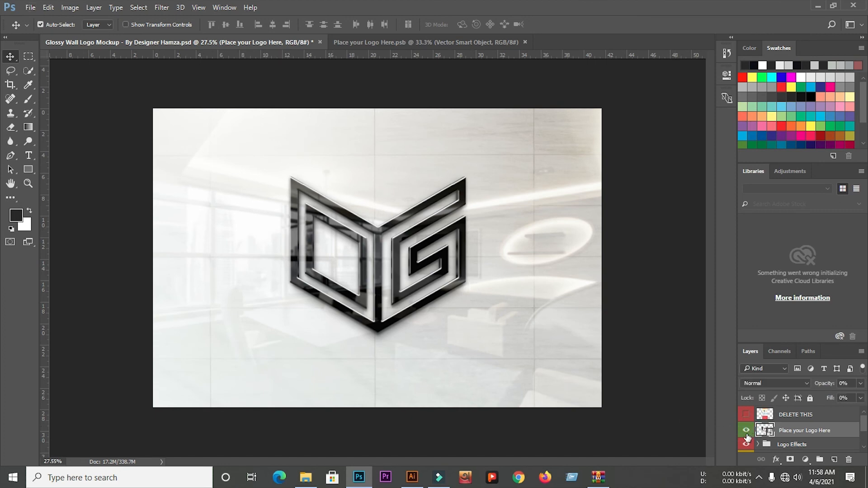
scroll(742, 427, "down", 3)
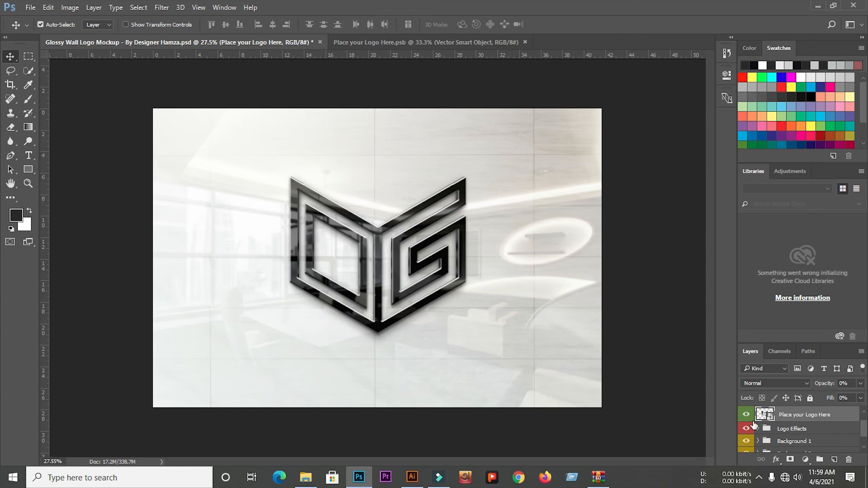
left_click(746, 435)
left_click(746, 422)
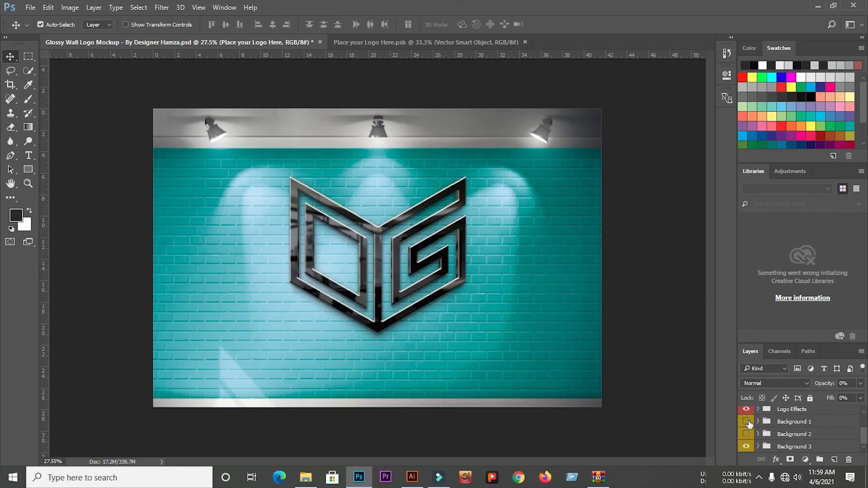
- Turn the Logo Effects group off and back on, and show Background 1 and Background 2 again
left_click(746, 410)
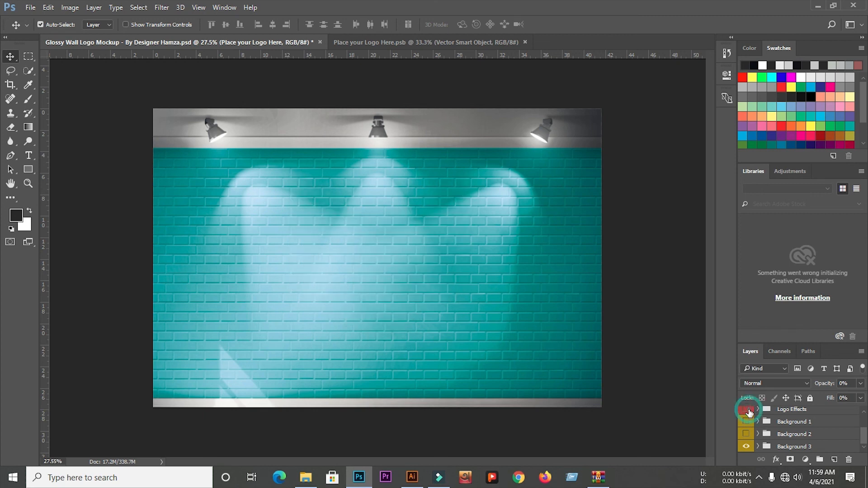
left_click(746, 410)
left_click(746, 422)
left_click(746, 434)
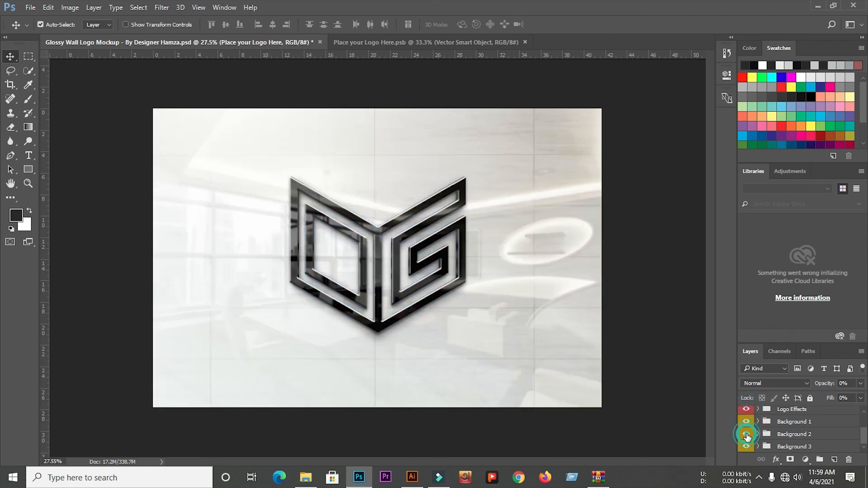
- Switch the visibility of Background 3, and turn the Place your Logo Here layer and Logo Effects group off and back on
left_click(747, 447)
scroll(747, 448, "up", 1)
left_click(747, 411)
left_click(746, 411)
left_click(746, 426)
left_click(747, 425)
- Hide Background 1 to present the glossy logo on Background 2's white wall with the potted plant
left_click(746, 438)
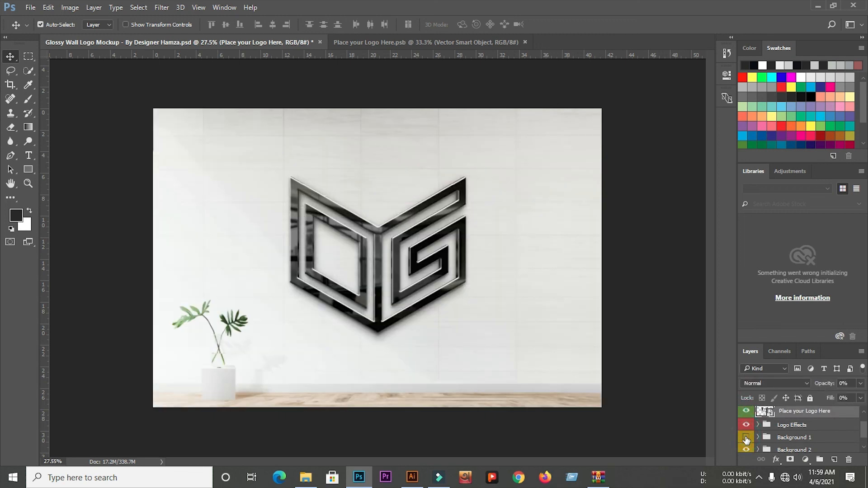
scroll(370, 254, "up", 2)
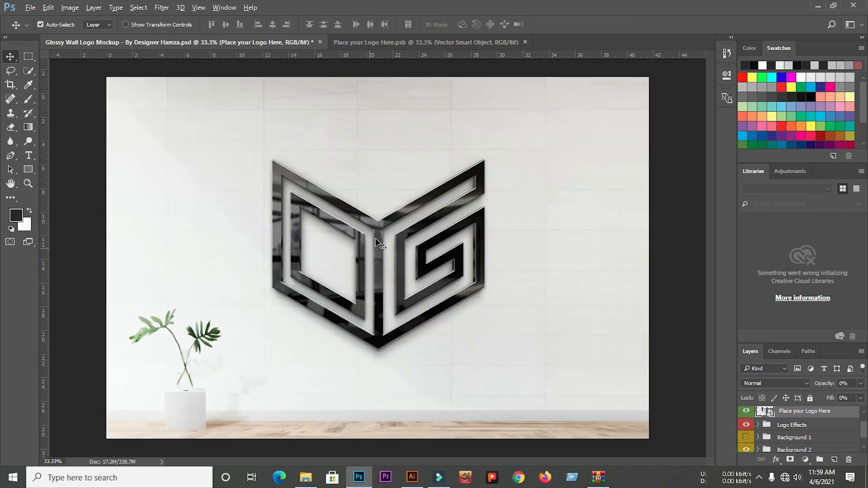
scroll(409, 222, "down", 2)
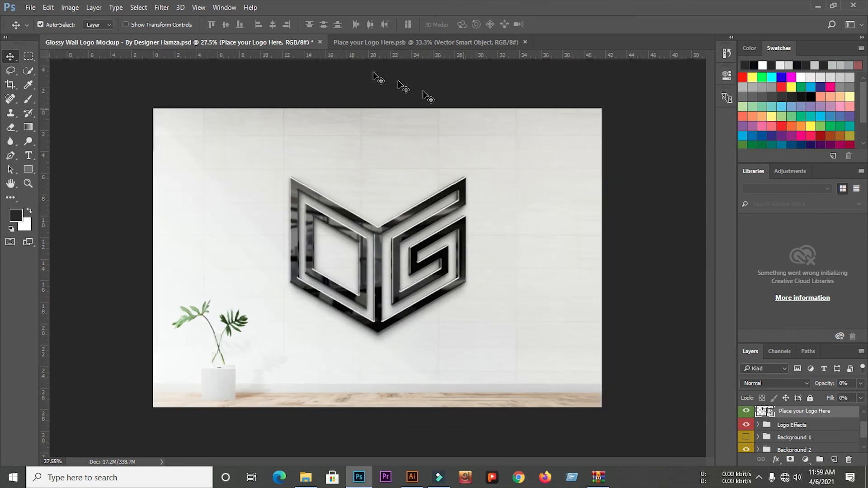